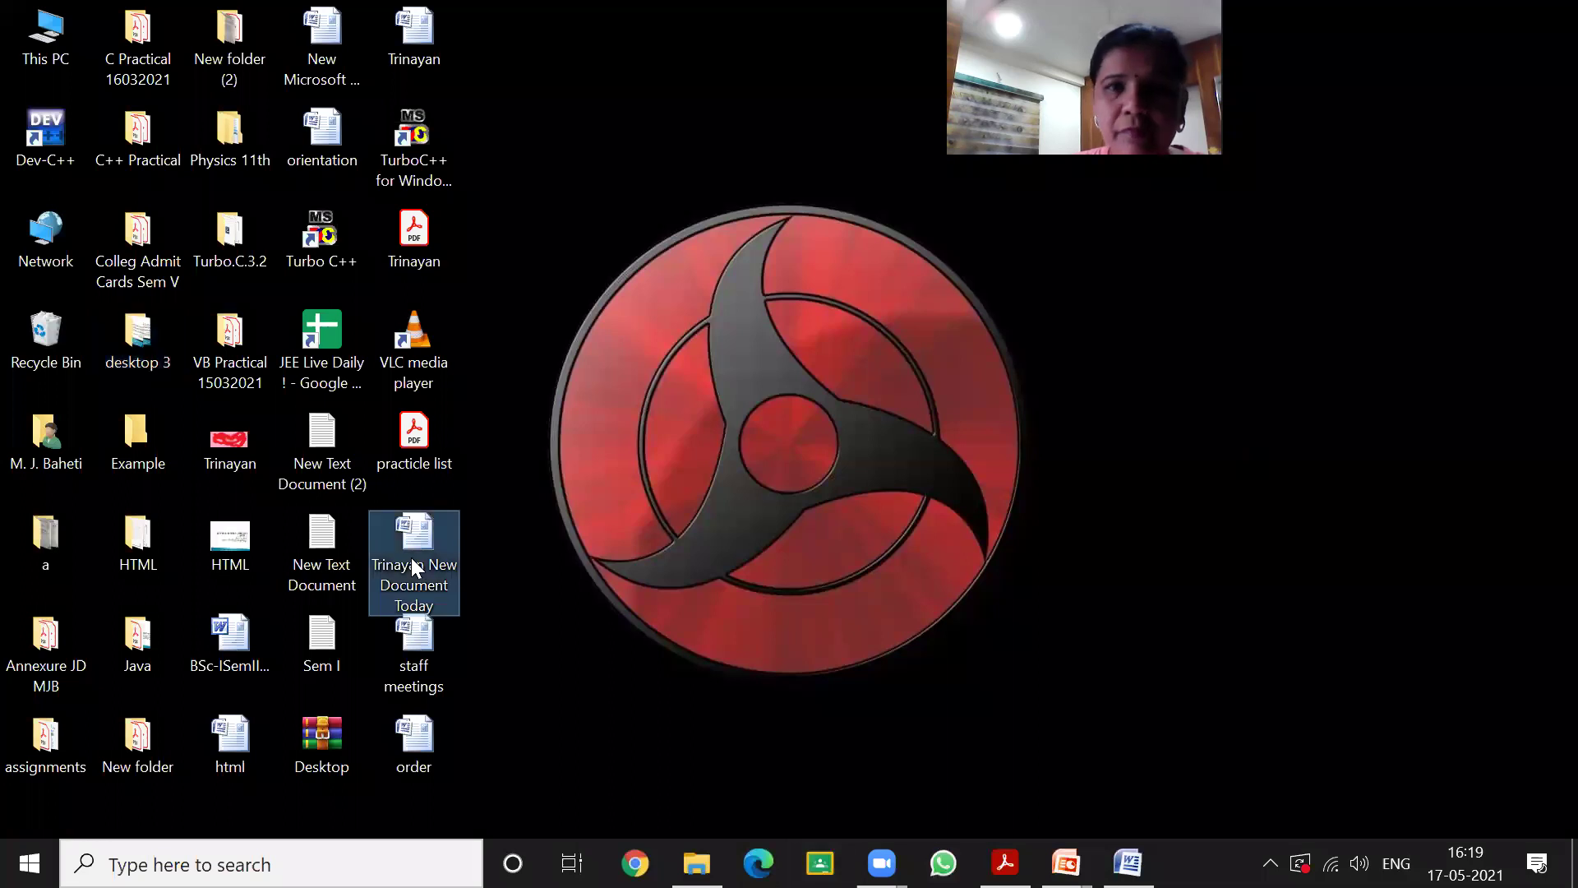
- Open the document "Trinayan New Document Today" from the desktop and go to its last text line
{"action": "double_click", "coordinate": [411, 558]}
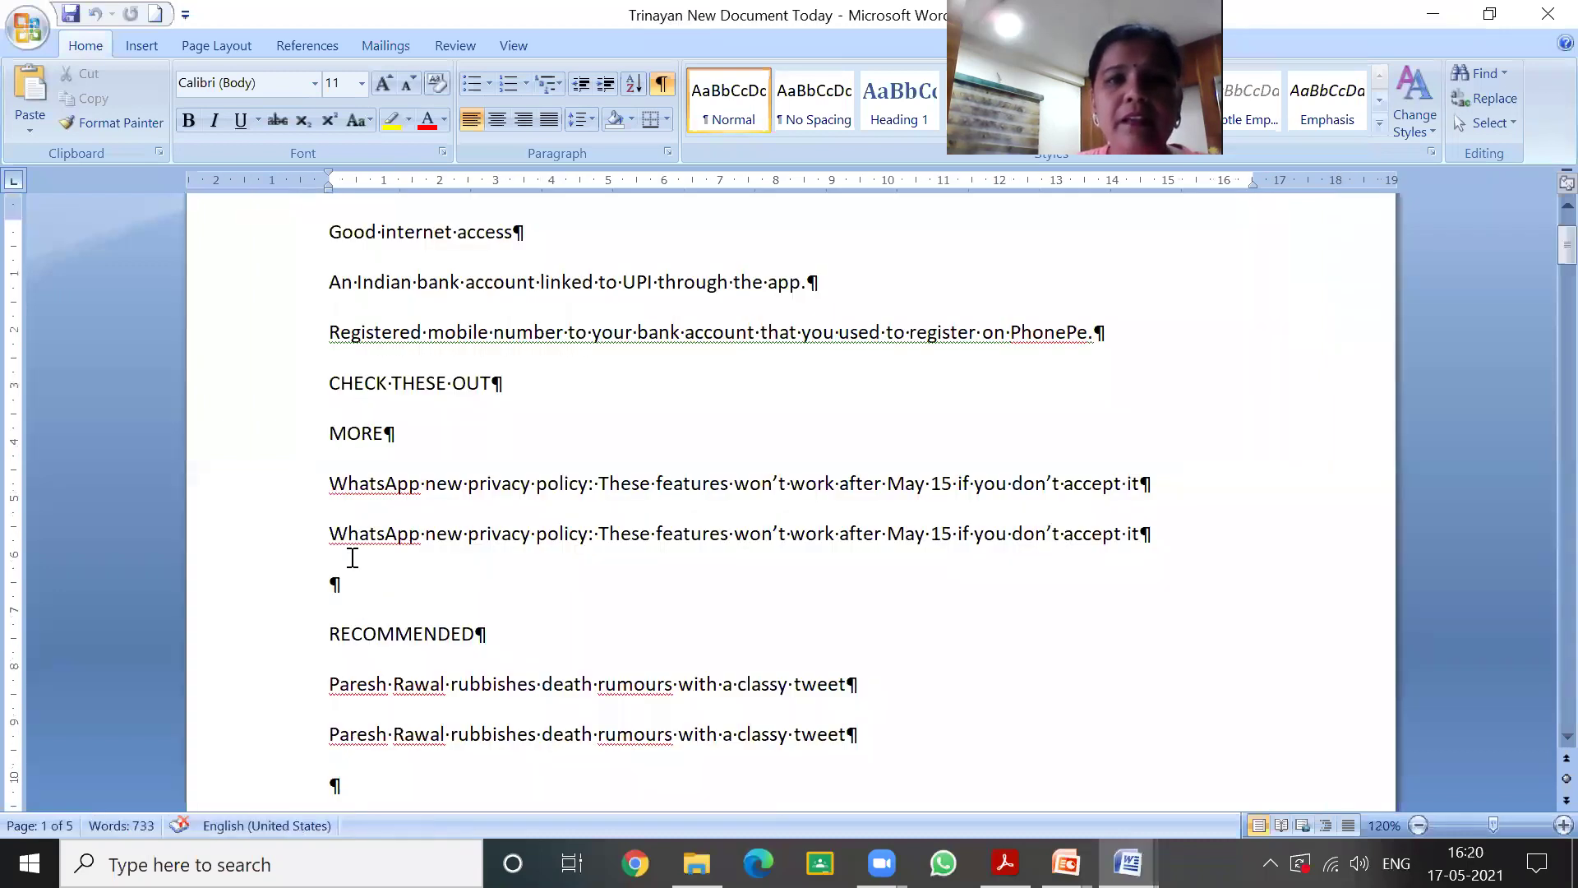
{"action": "scroll", "coordinate": [353, 567], "scroll_direction": "down", "scroll_amount": 5}
{"action": "scroll", "coordinate": [353, 558], "scroll_direction": "down", "scroll_amount": 12}
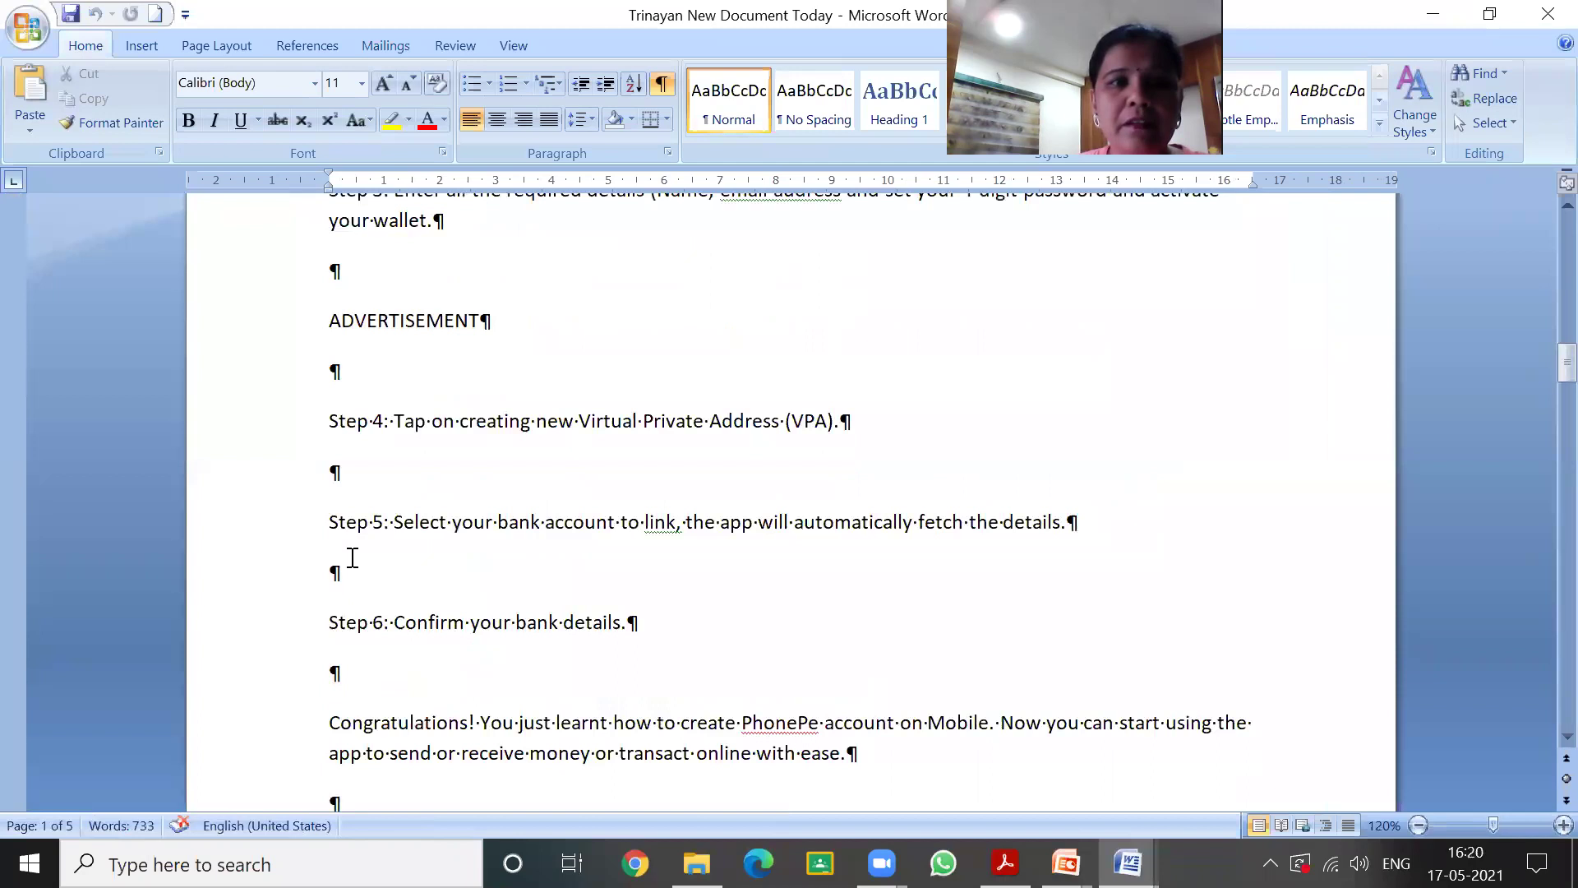
{"action": "scroll", "coordinate": [353, 557], "scroll_direction": "down", "scroll_amount": 10}
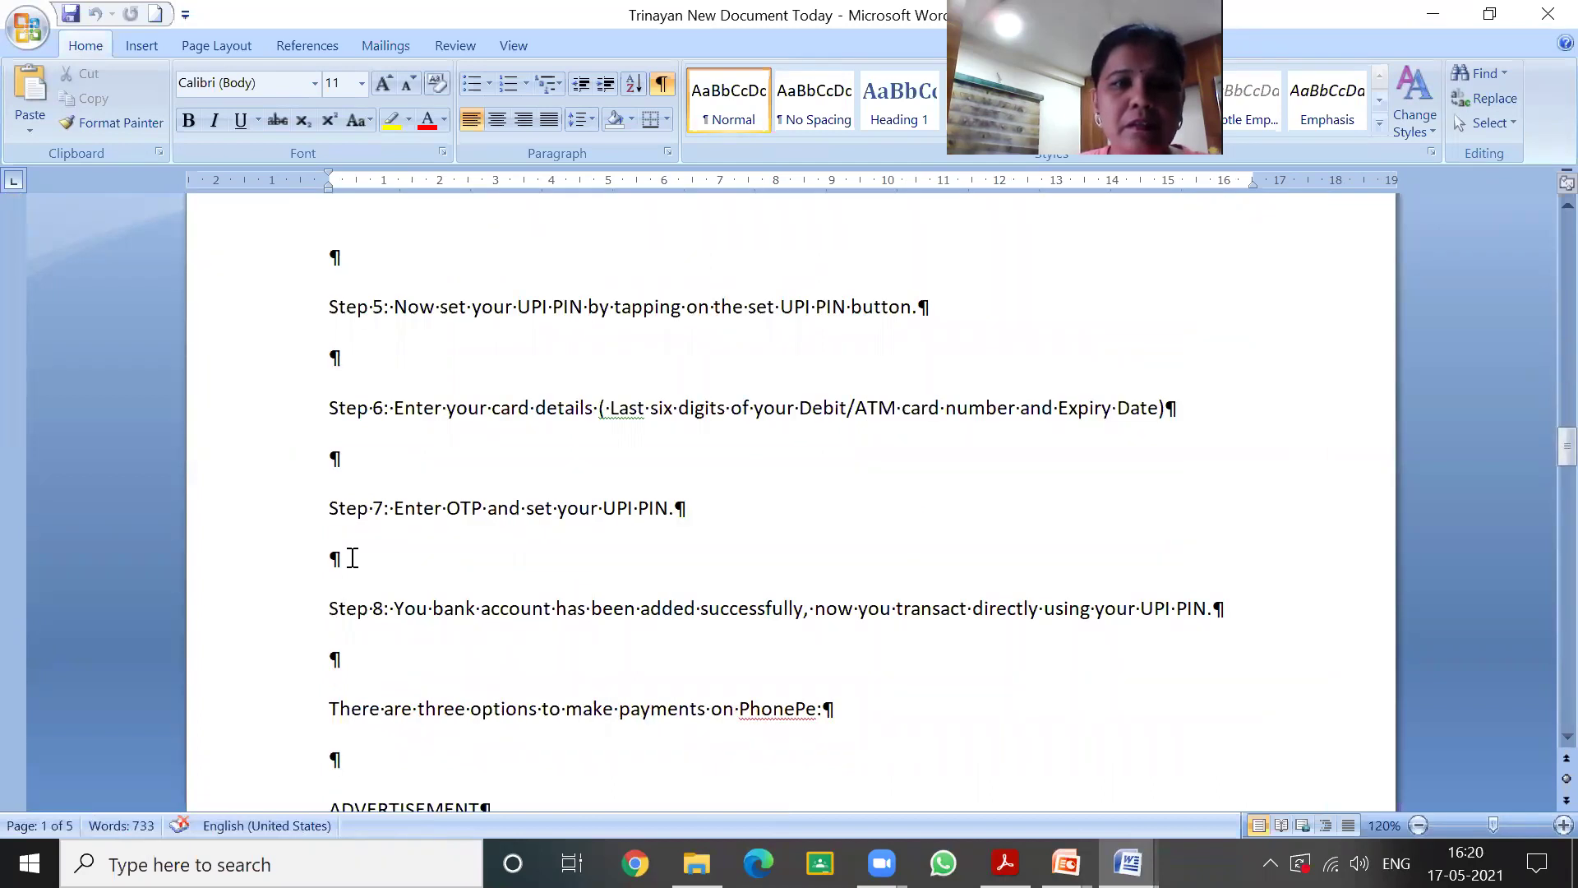
{"action": "scroll", "coordinate": [352, 558], "scroll_direction": "down", "scroll_amount": 10}
{"action": "scroll", "coordinate": [352, 557], "scroll_direction": "down", "scroll_amount": 10}
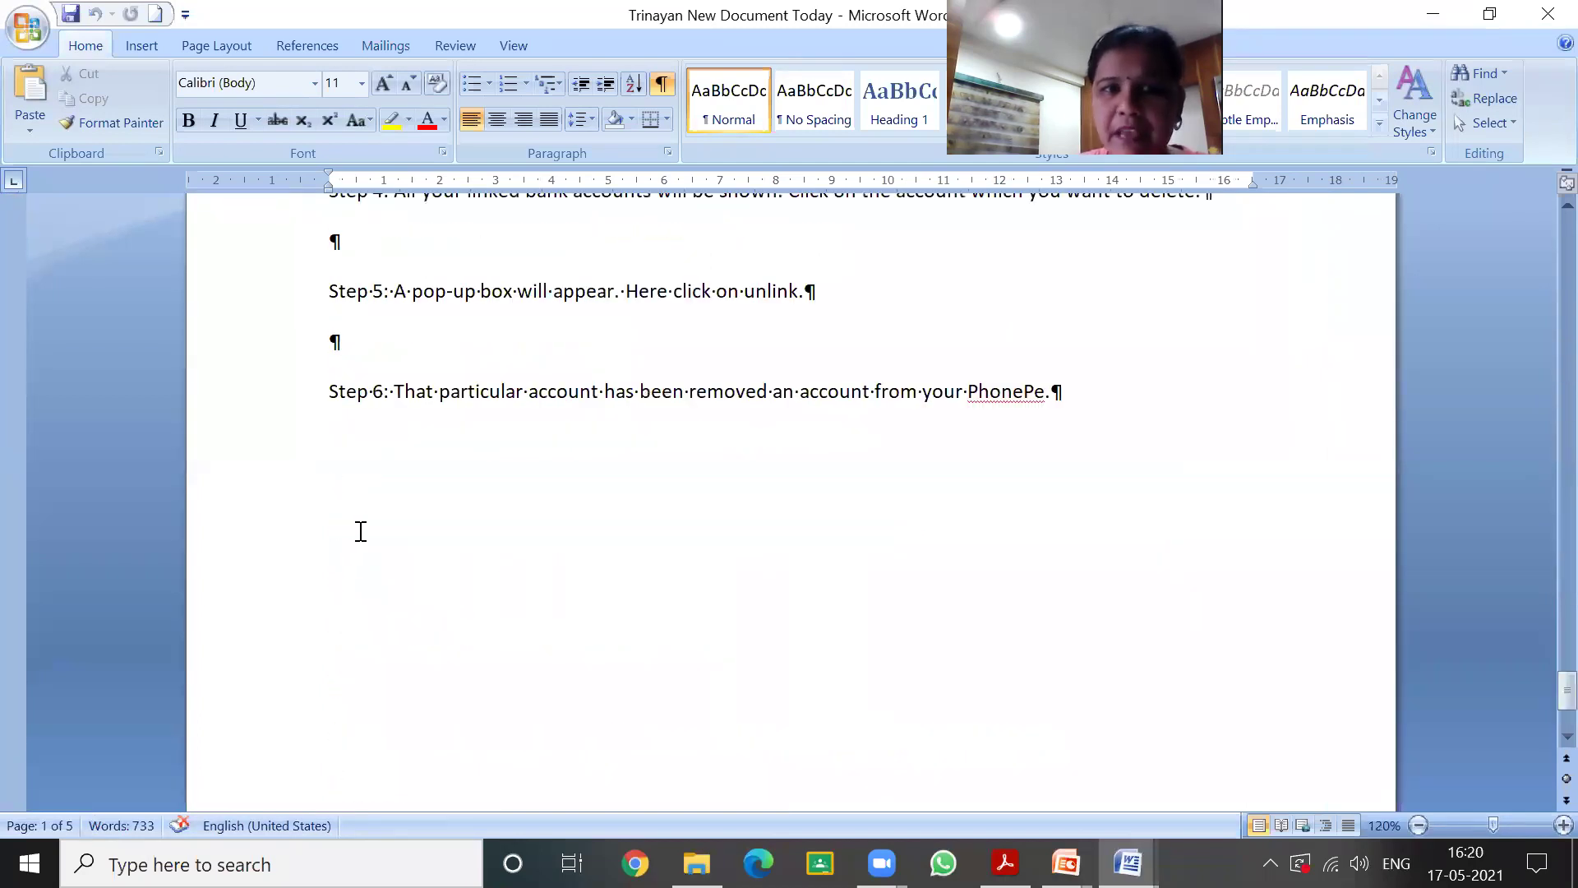
{"action": "scroll", "coordinate": [360, 531], "scroll_direction": "up", "scroll_amount": 3}
- Add a new paragraph of random filler text, starting with "Hsfhgdsh hgdfhsa fhdasf", below the final Step 6 line
{"action": "left_click", "coordinate": [687, 576]}
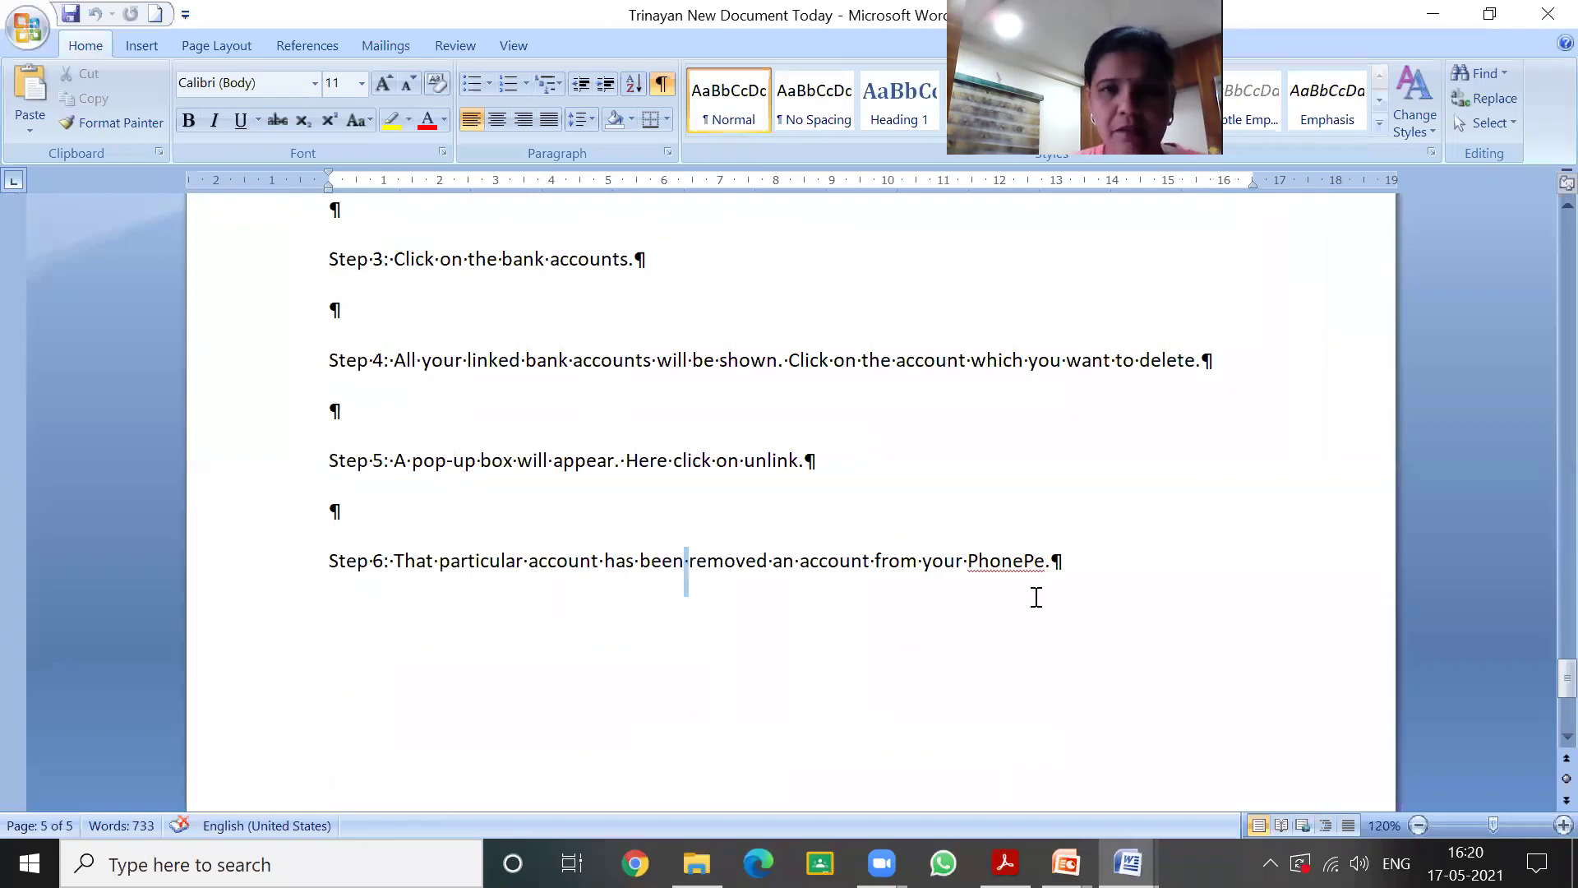
{"action": "left_click", "coordinate": [550, 646]}
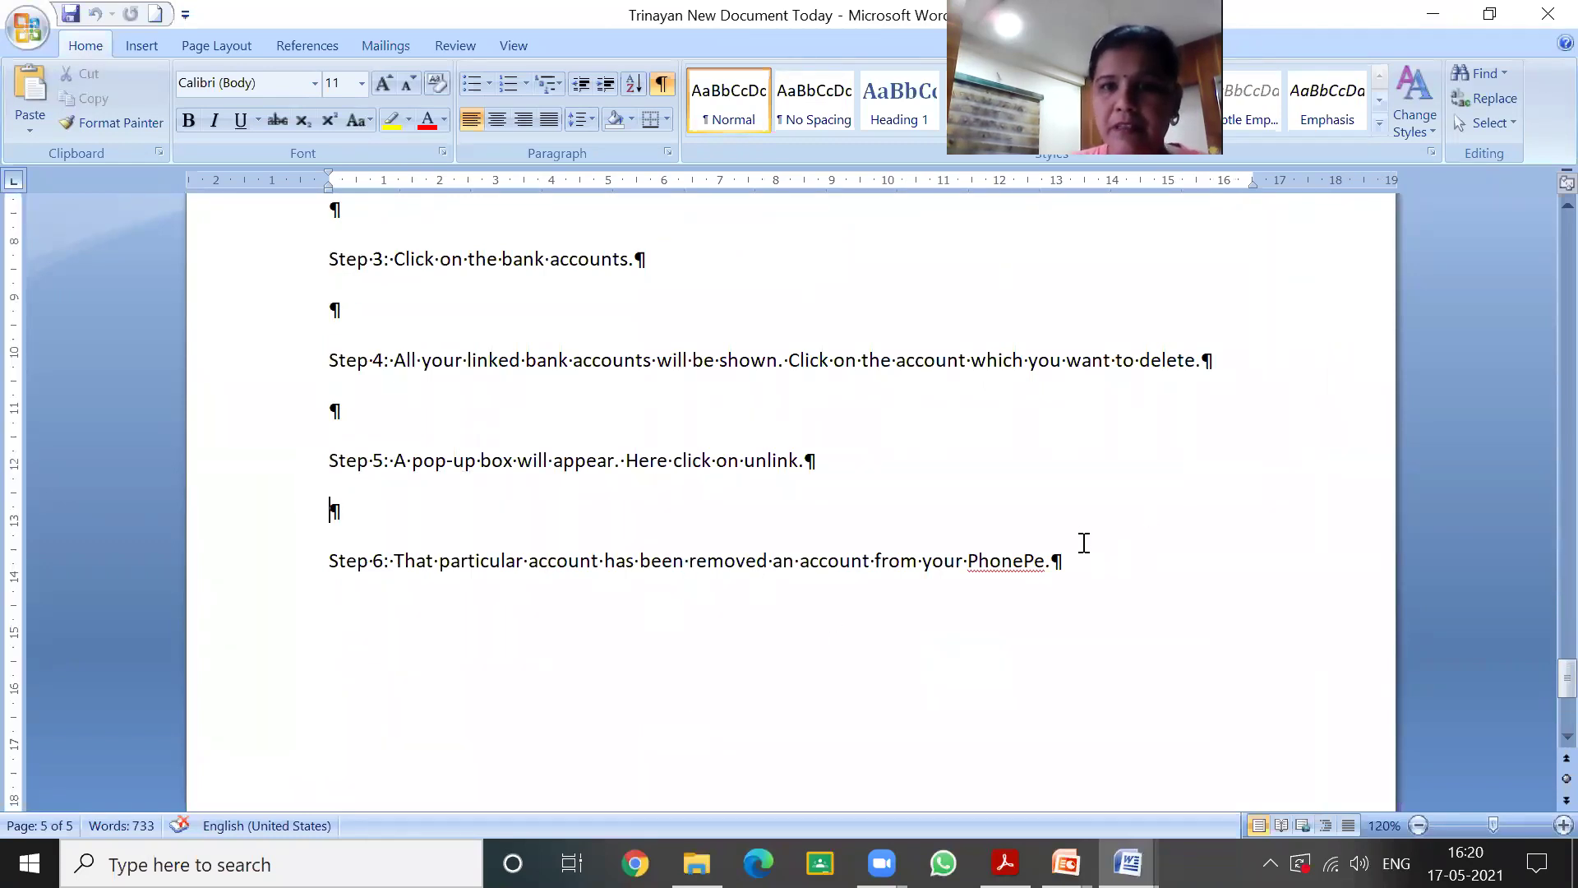
{"action": "key", "text": "Return"}
{"action": "type", "text": "Hsfhgdsh hgdfhsa fhdasf as"}
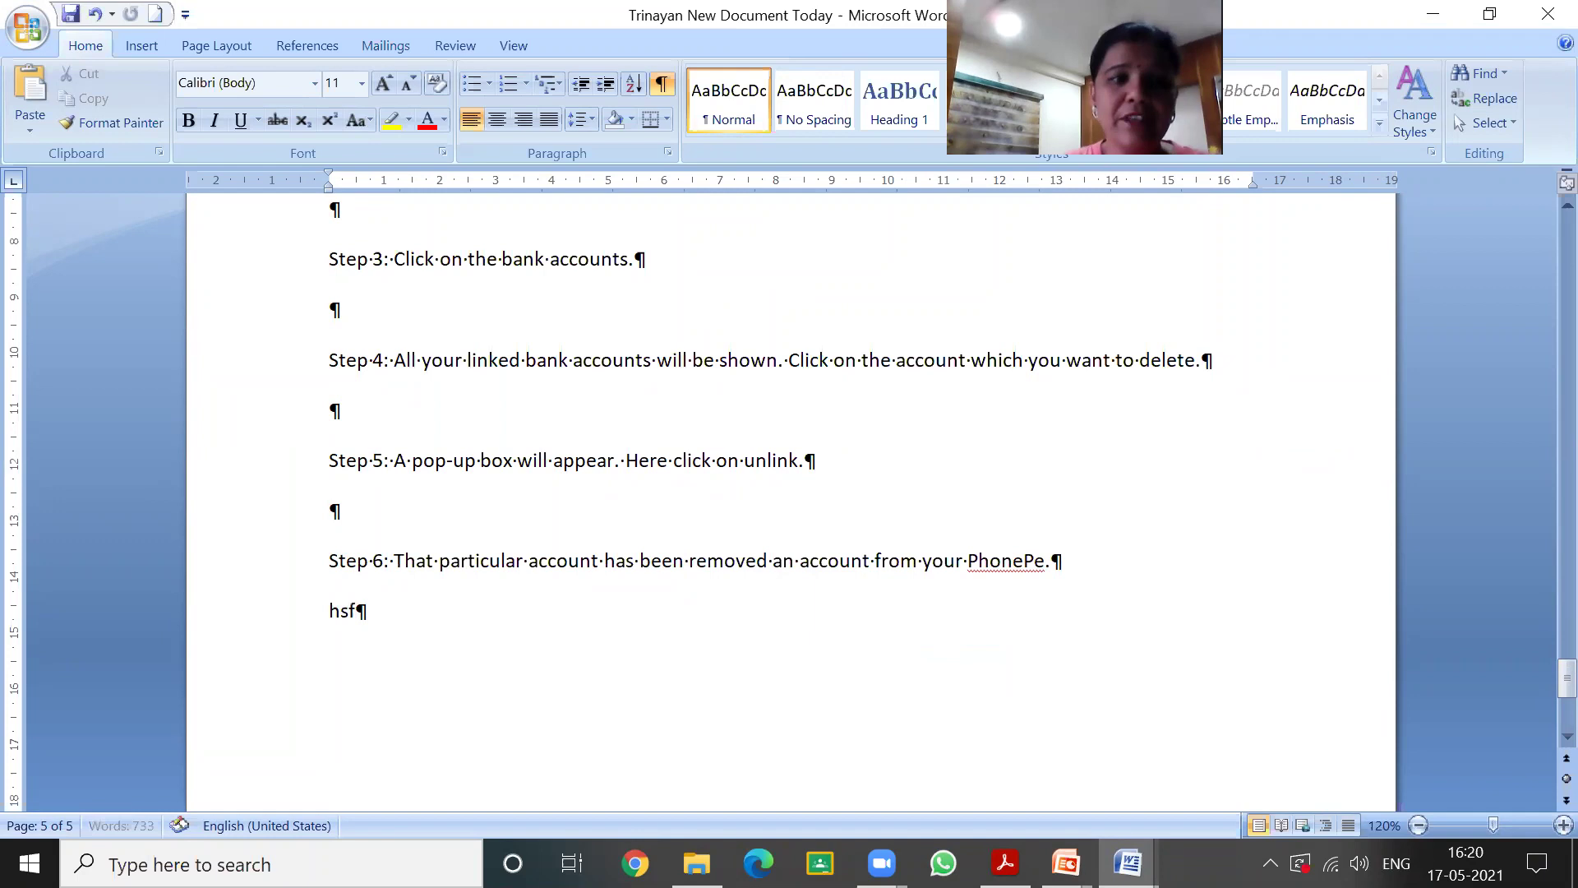
{"action": "type", "text": "hdf hgasdj fjhaghsdfg "}
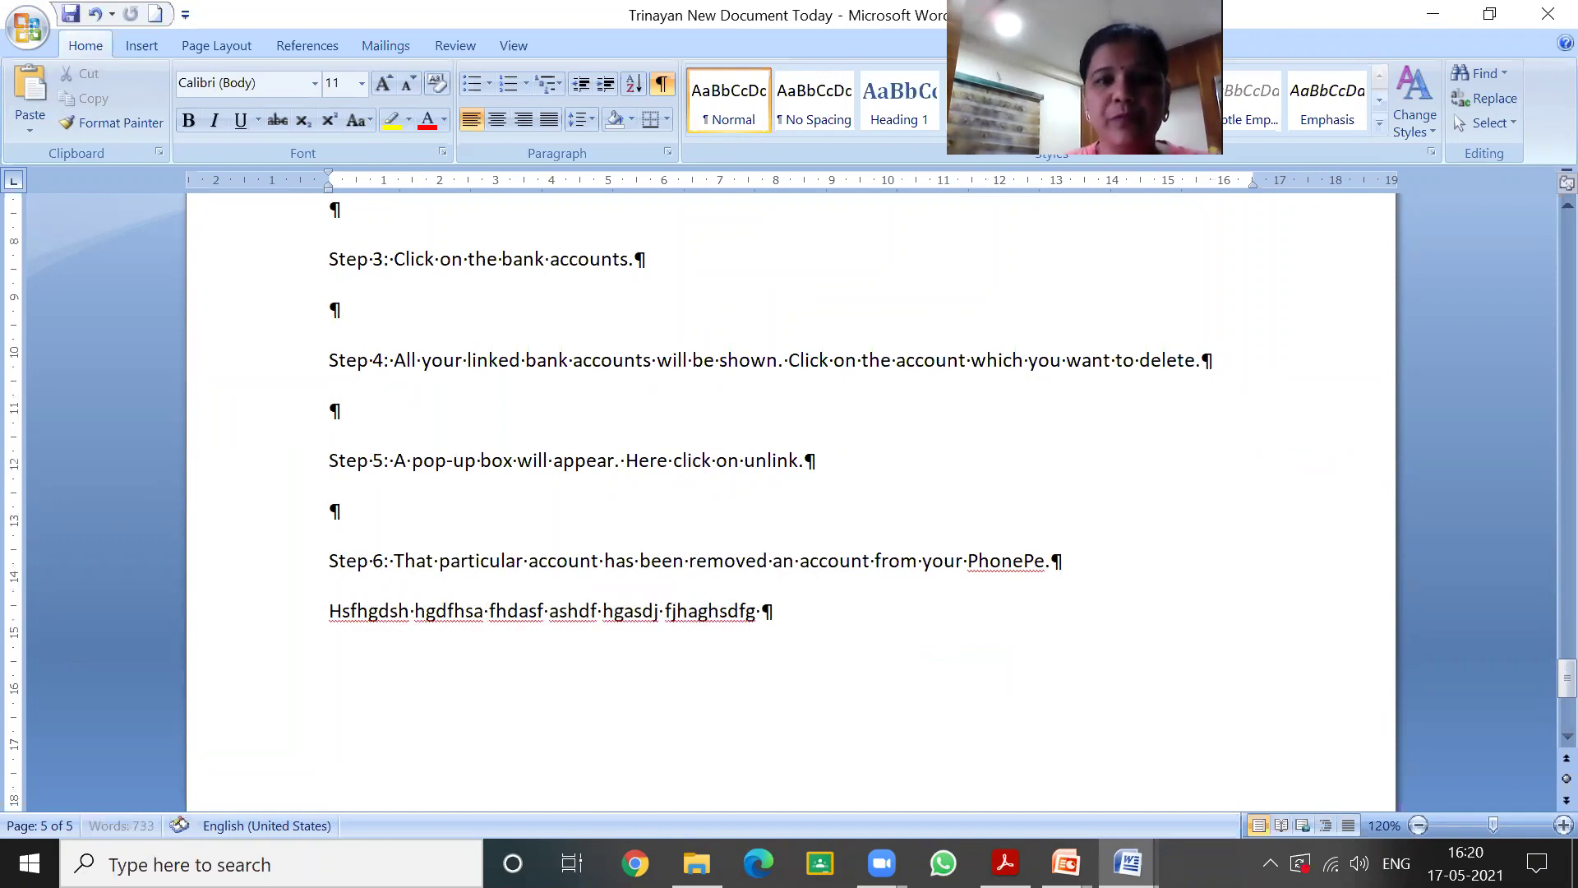
{"action": "type", "text": "sdjhfjhgsjdhf jhad fhjgsdjhf hj gsdajhfhgsdjh fhjg"}
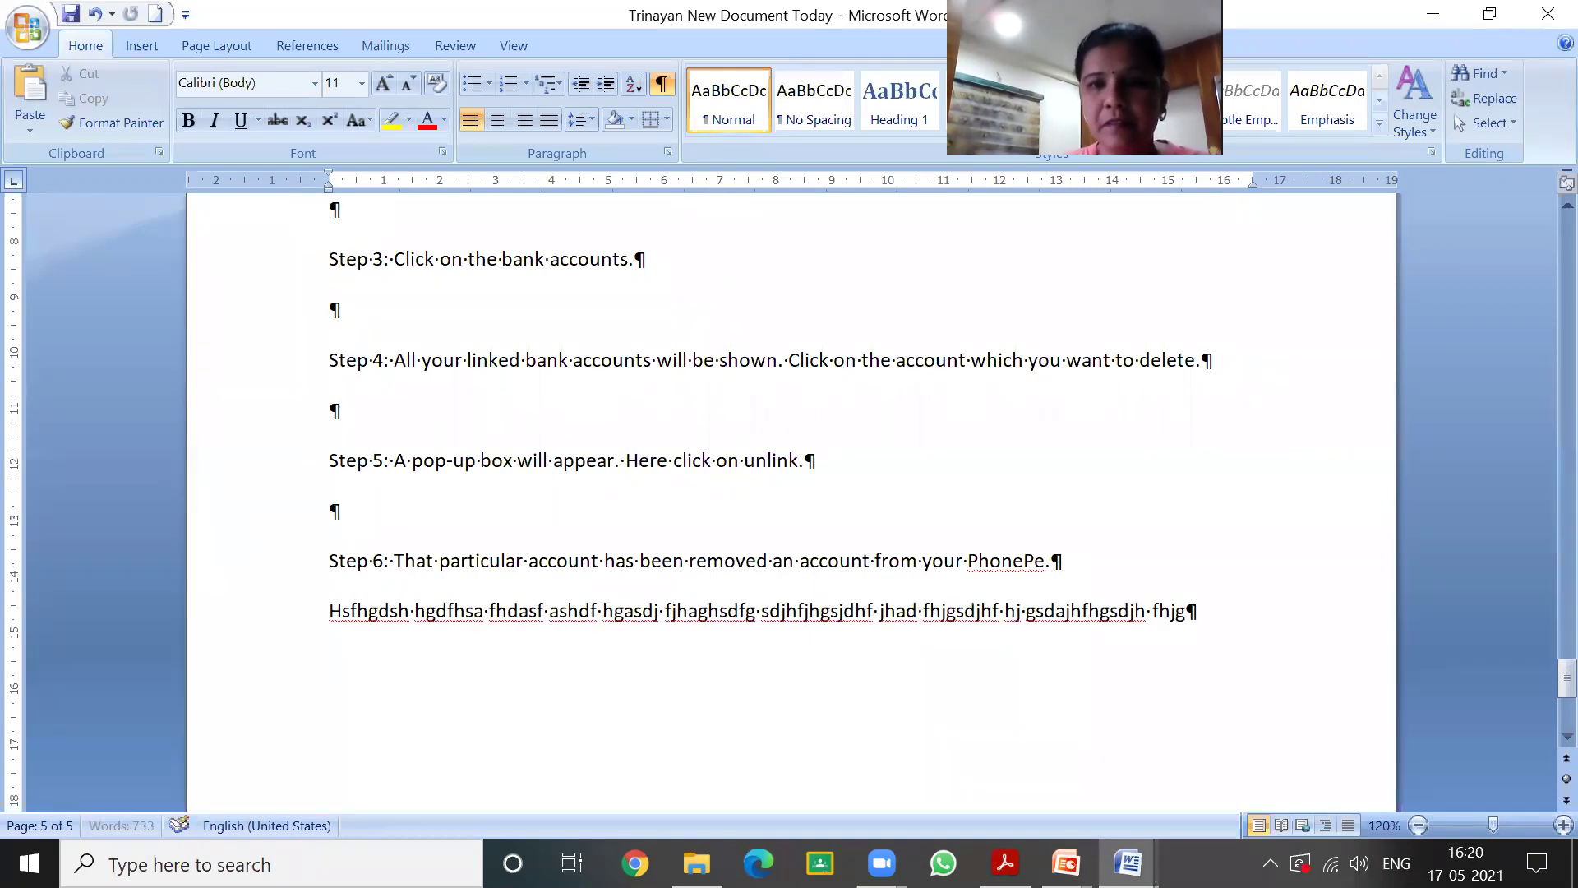
{"action": "type", "text": "dhgsj fhdsjfjhgsdhjf hjds hjgfjhdsjhfgsdhj fjh gdsjh j"}
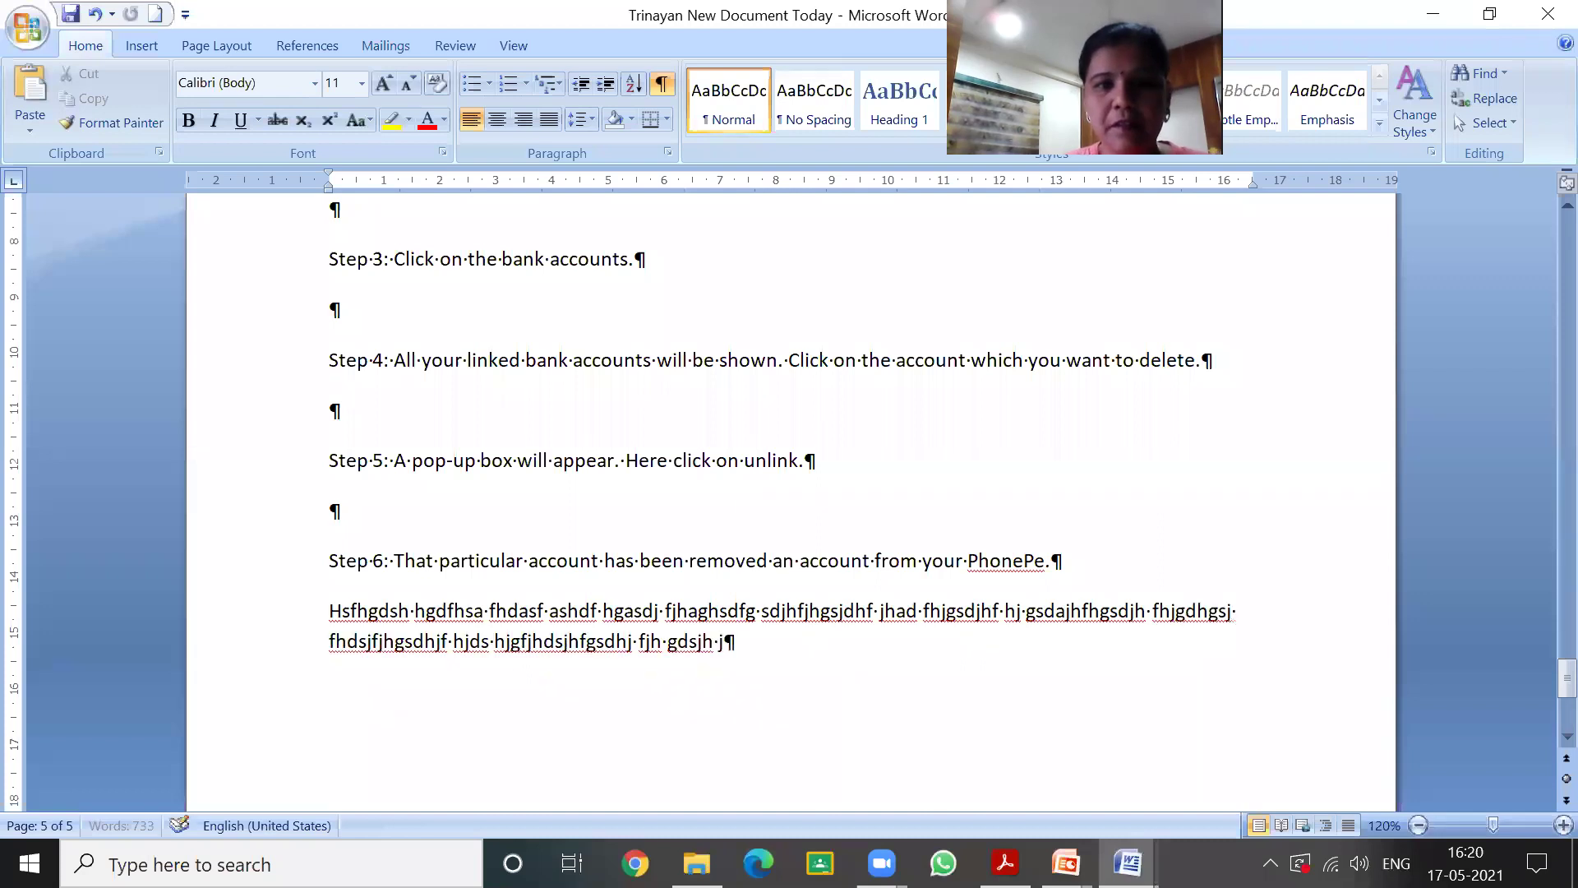
- Copy the filler text and paste it repeatedly at the end of its paragraph until it runs onto another page
{"action": "left_click_drag", "start_coordinate": [341, 617], "coordinate": [722, 637]}
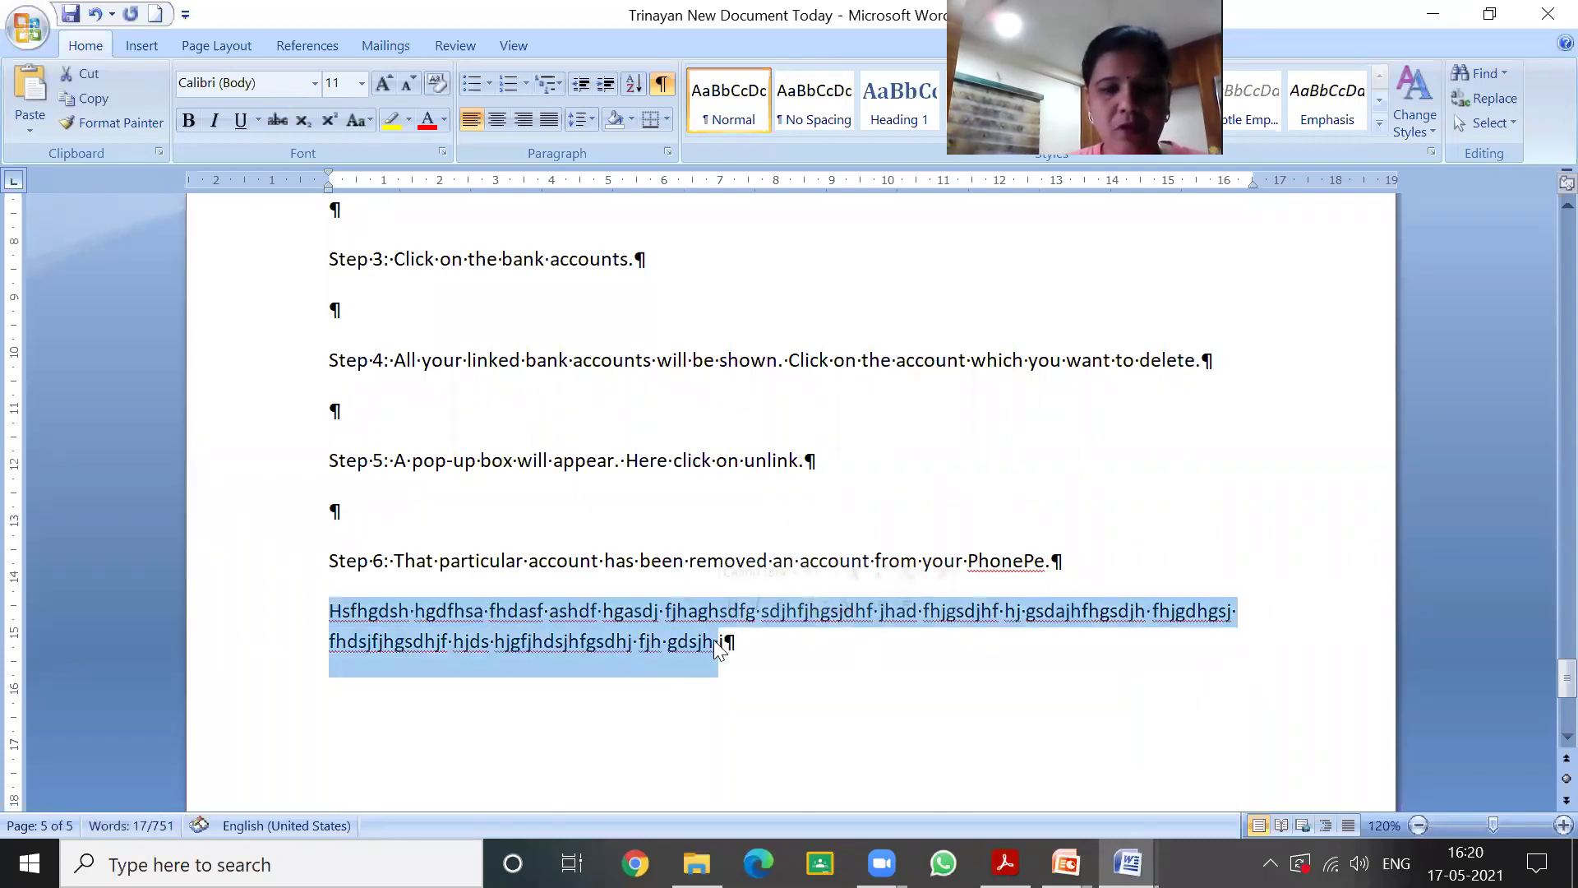
{"action": "key", "text": "ctrl+c"}
{"action": "left_click", "coordinate": [722, 644]}
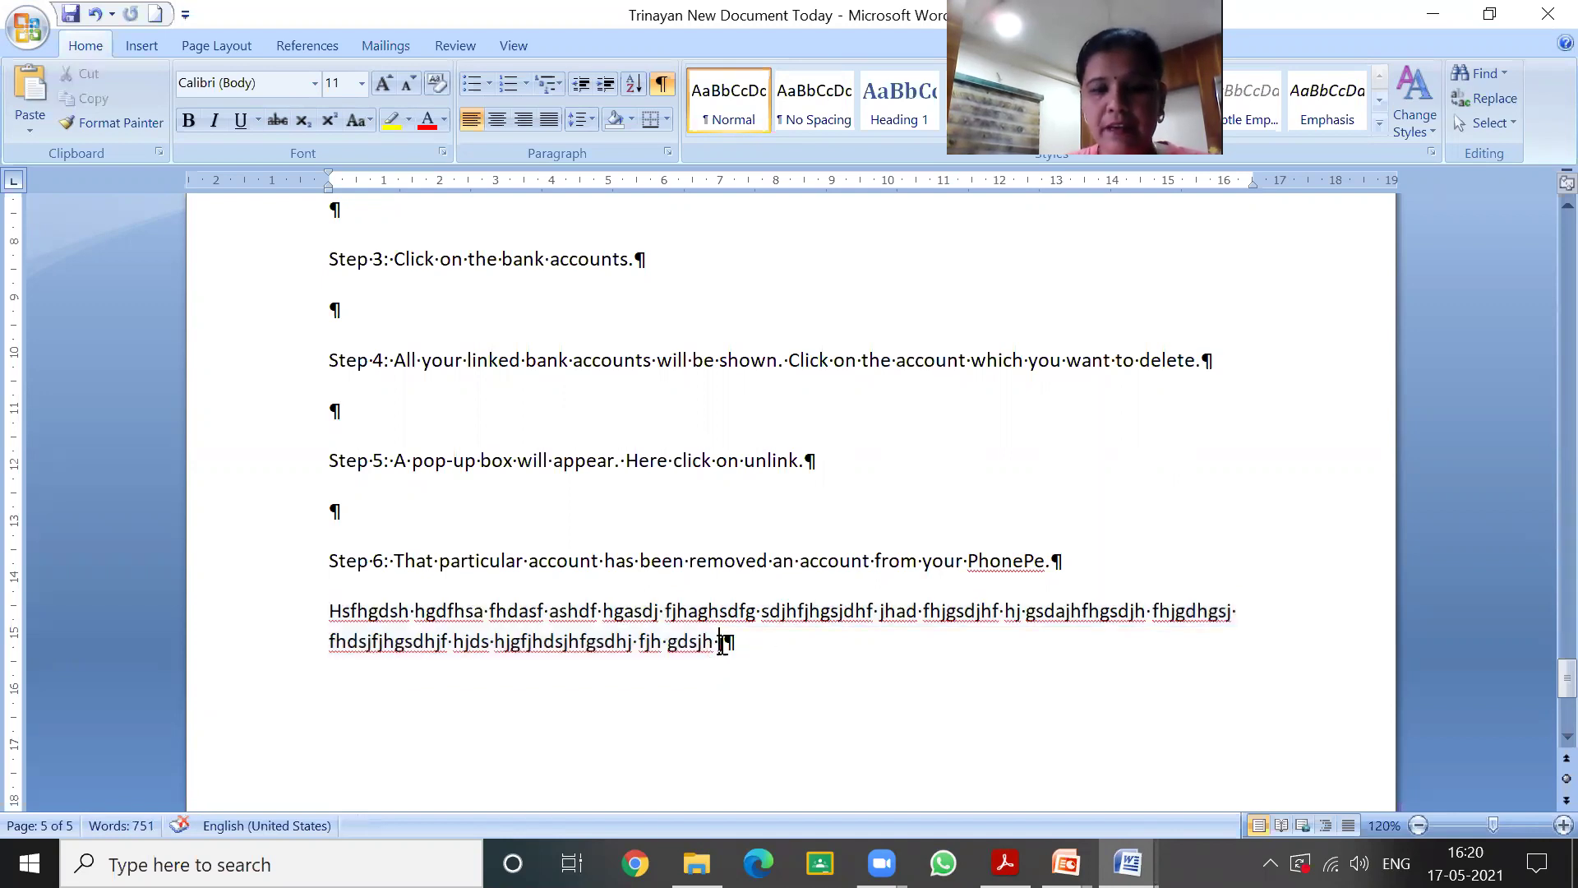
{"action": "key", "text": "ctrl+v"}
{"action": "key", "text": "ctrl+v"}
{"action": "key", "text": "ctrl+v"}
{"action": "key", "text": "ctrl+v"}
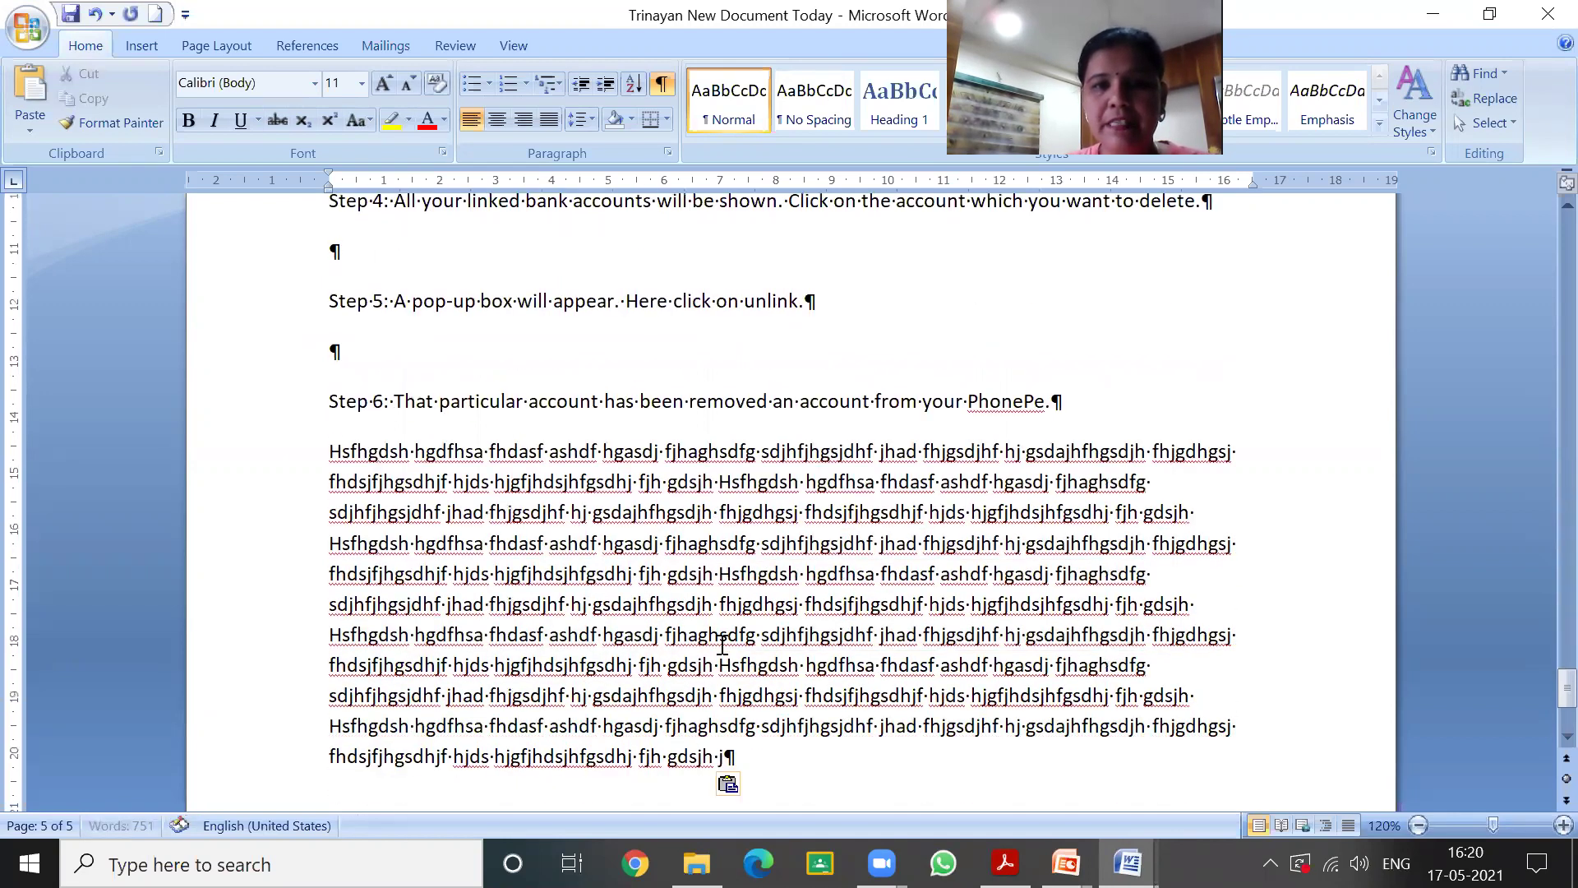
{"action": "key", "text": "ctrl+v"}
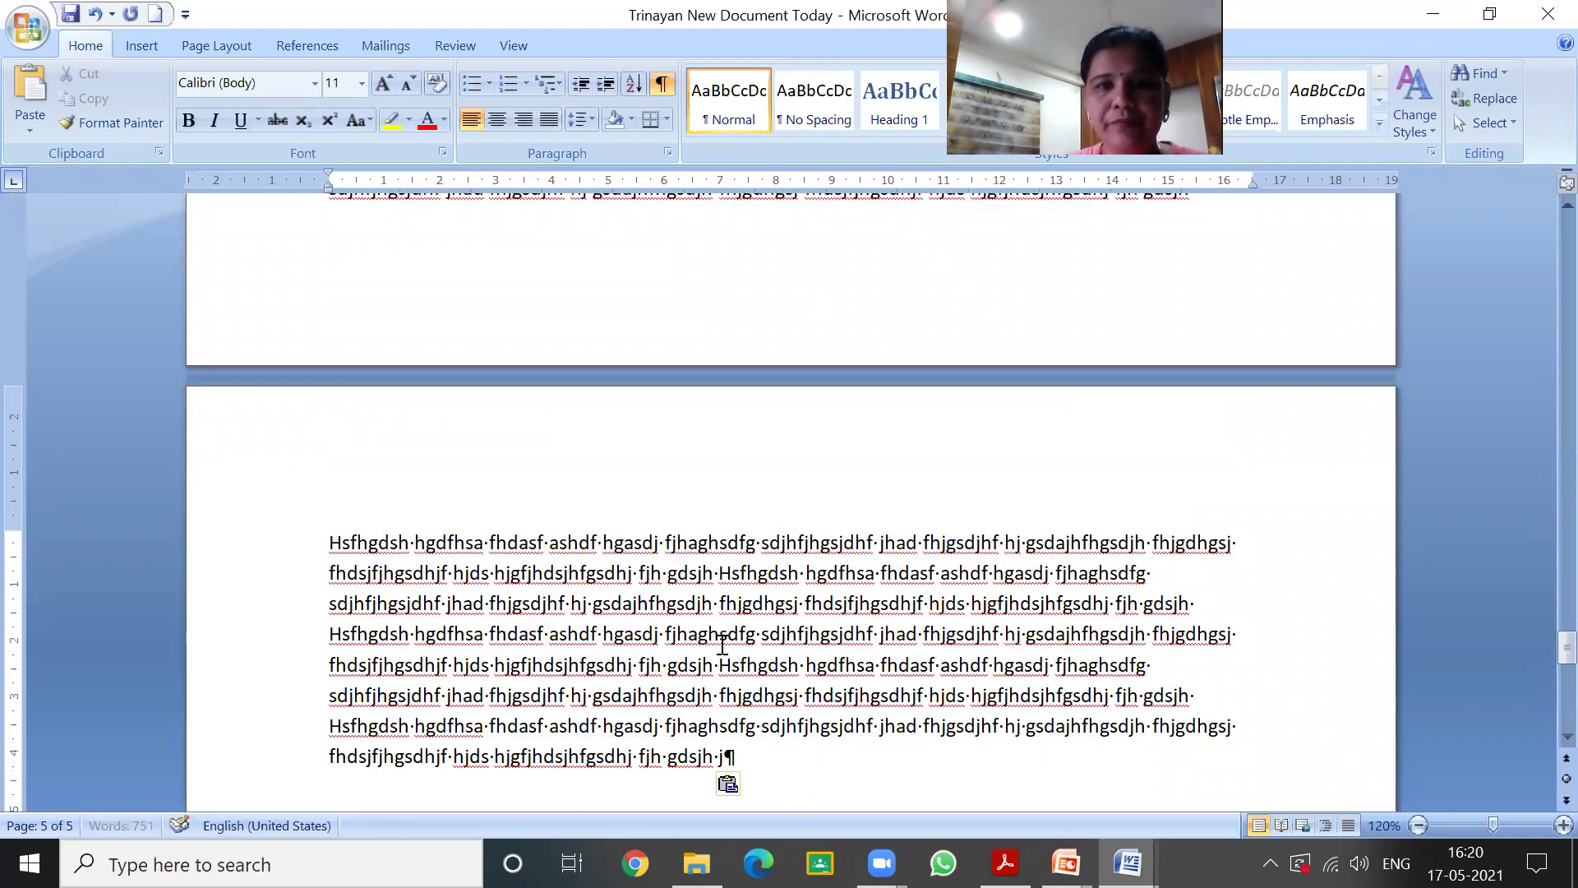
{"action": "key", "text": "ctrl+v"}
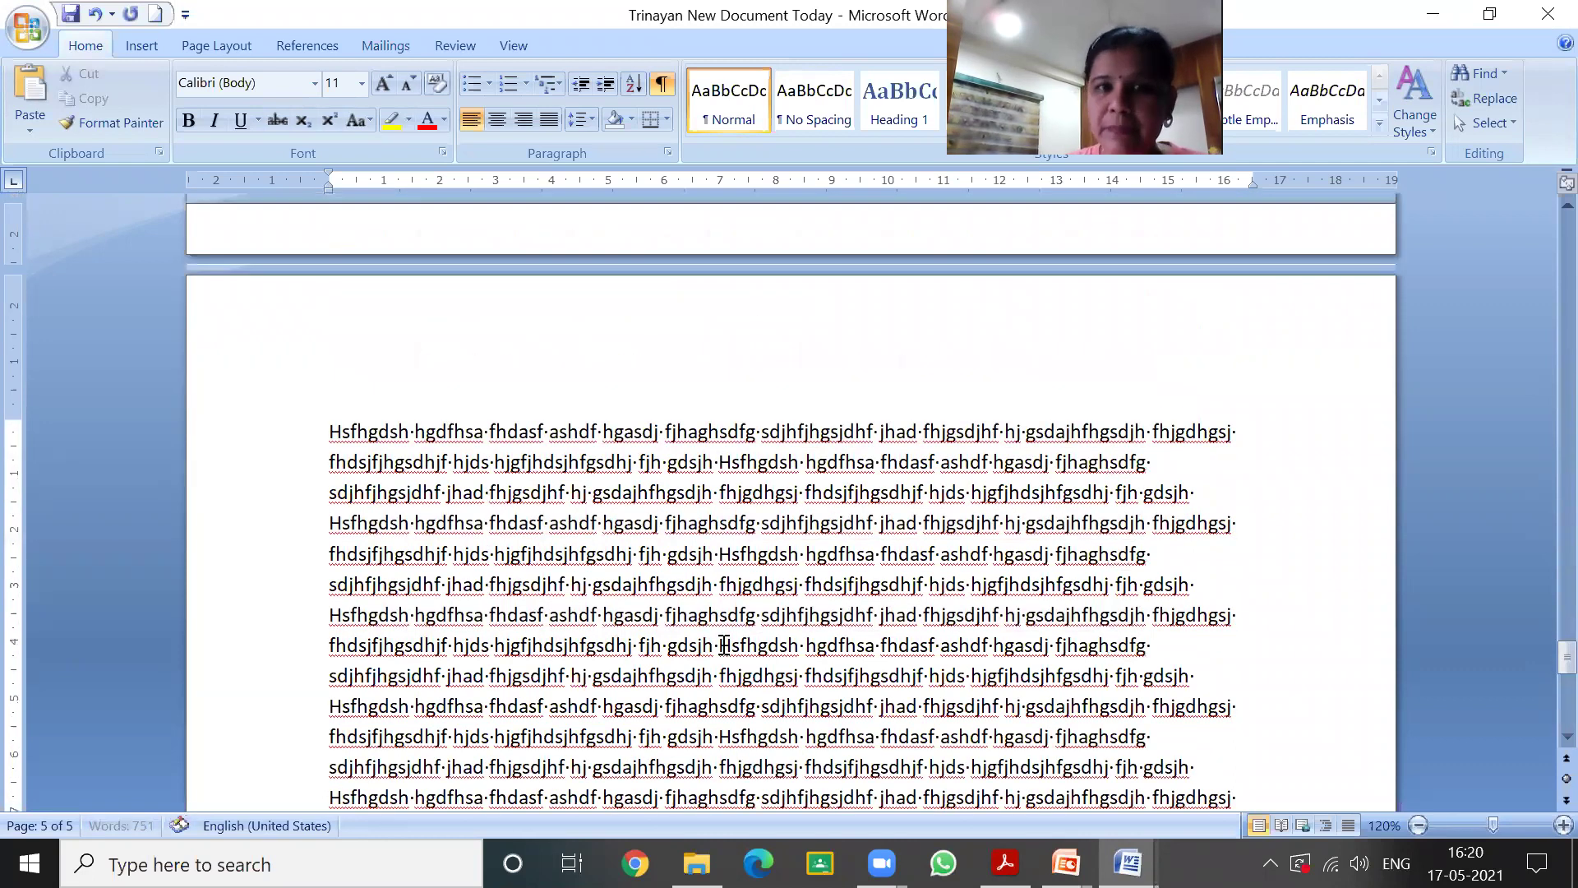
{"action": "key", "text": "ctrl+v"}
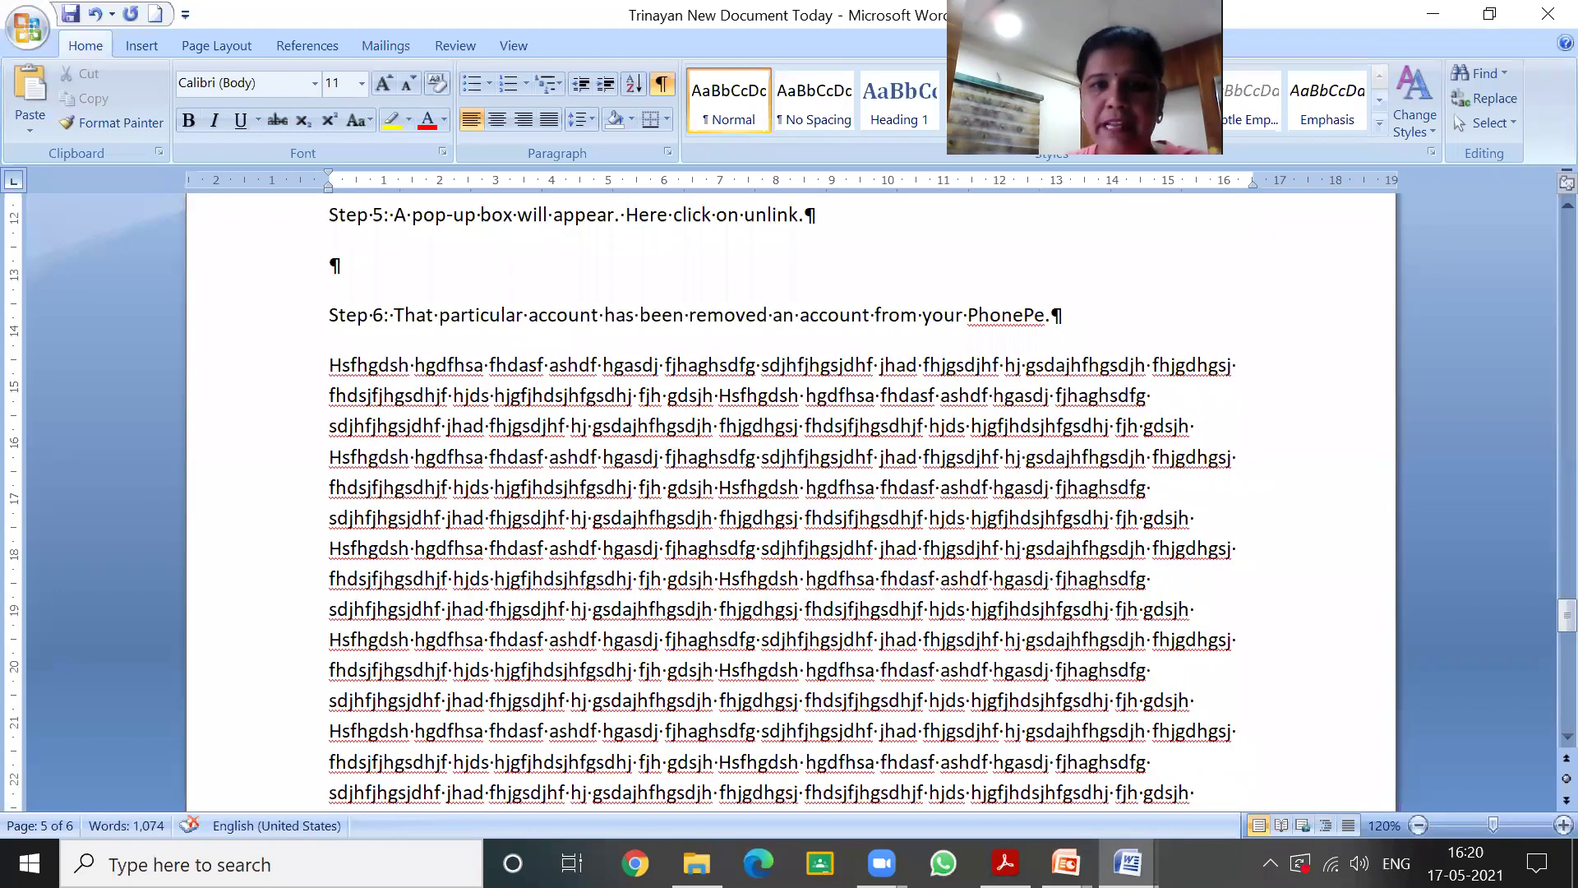
- Split the pasted filler text into separate paragraphs and hide the formatting marks
{"action": "key", "text": "ctrl+z"}
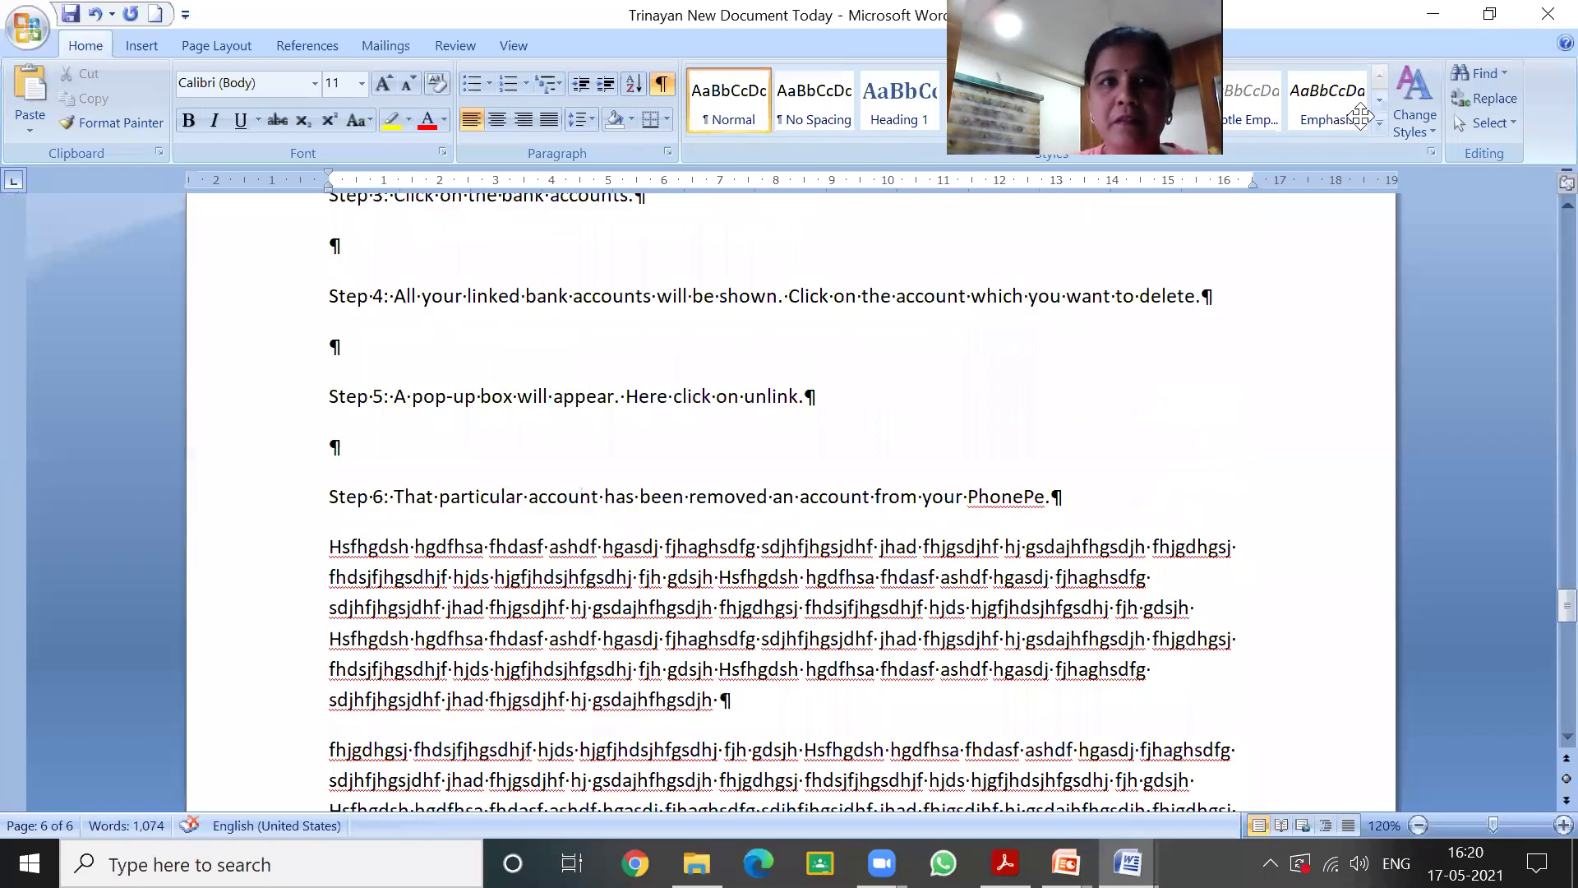
{"action": "scroll", "coordinate": [462, 271], "scroll_direction": "up", "scroll_amount": 2}
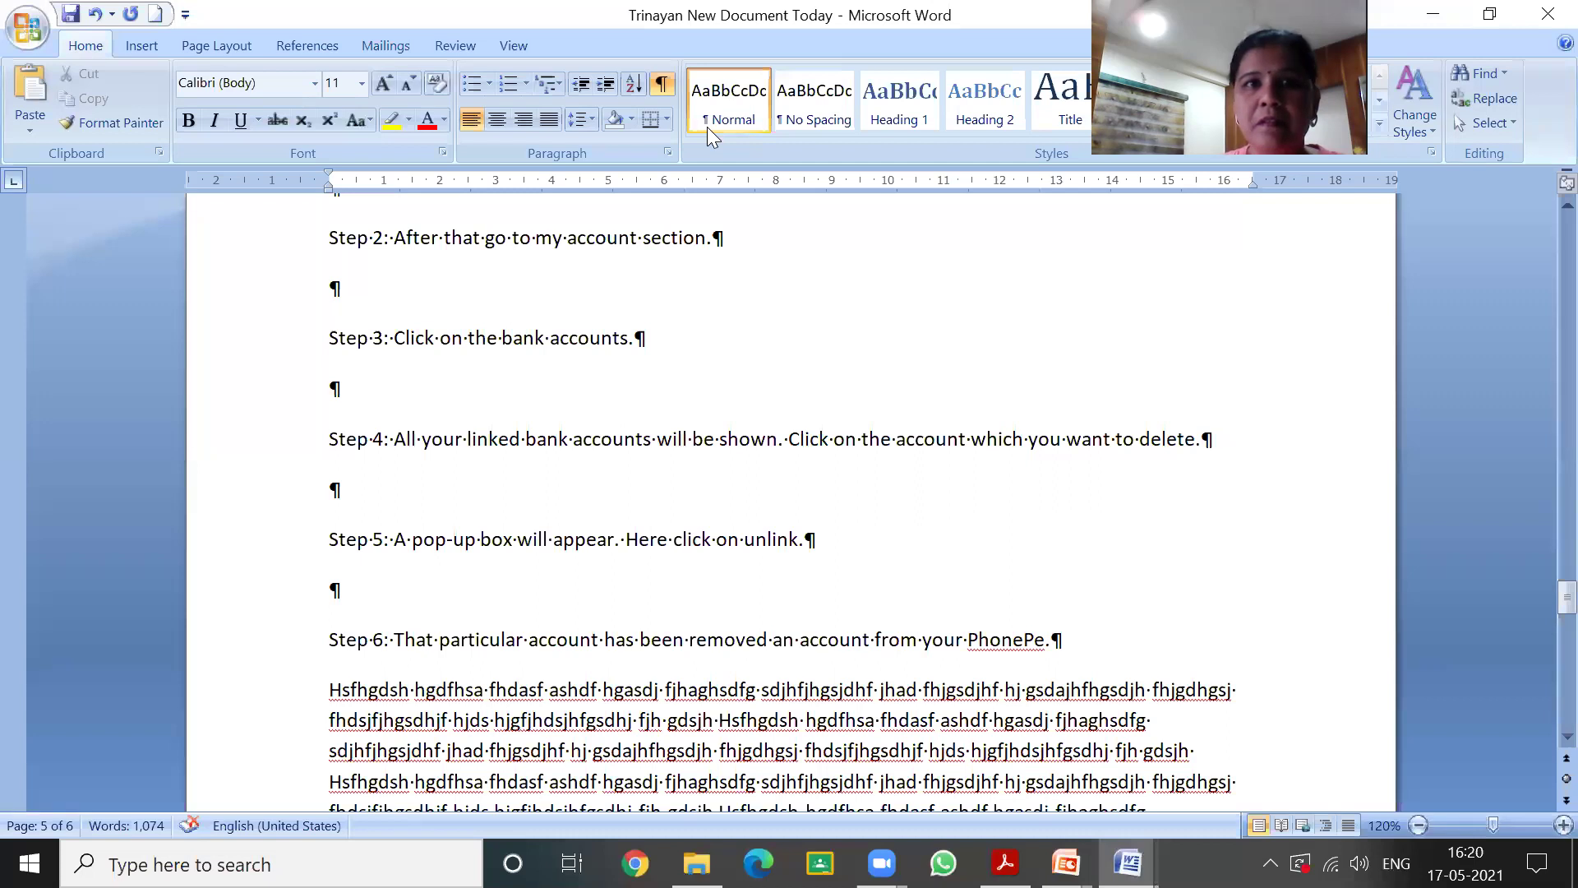
{"action": "left_click", "coordinate": [661, 82]}
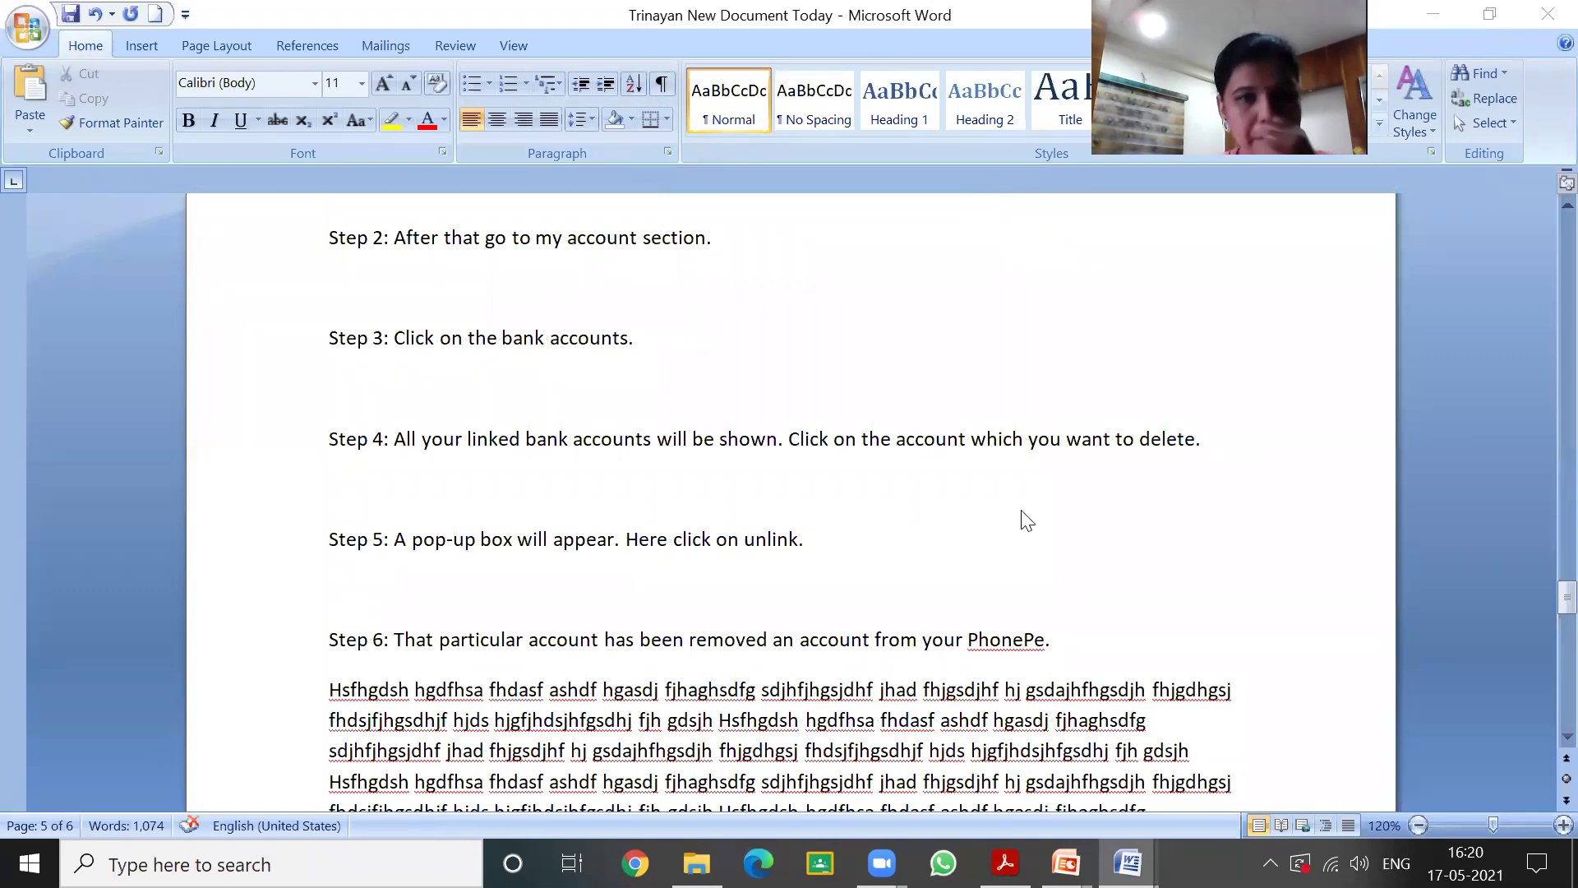
- Insert the picture IMG_20200504_150804 from the Pictures folder into the fifth line of the first filler paragraph
{"action": "scroll", "coordinate": [539, 699], "scroll_direction": "down", "scroll_amount": 5}
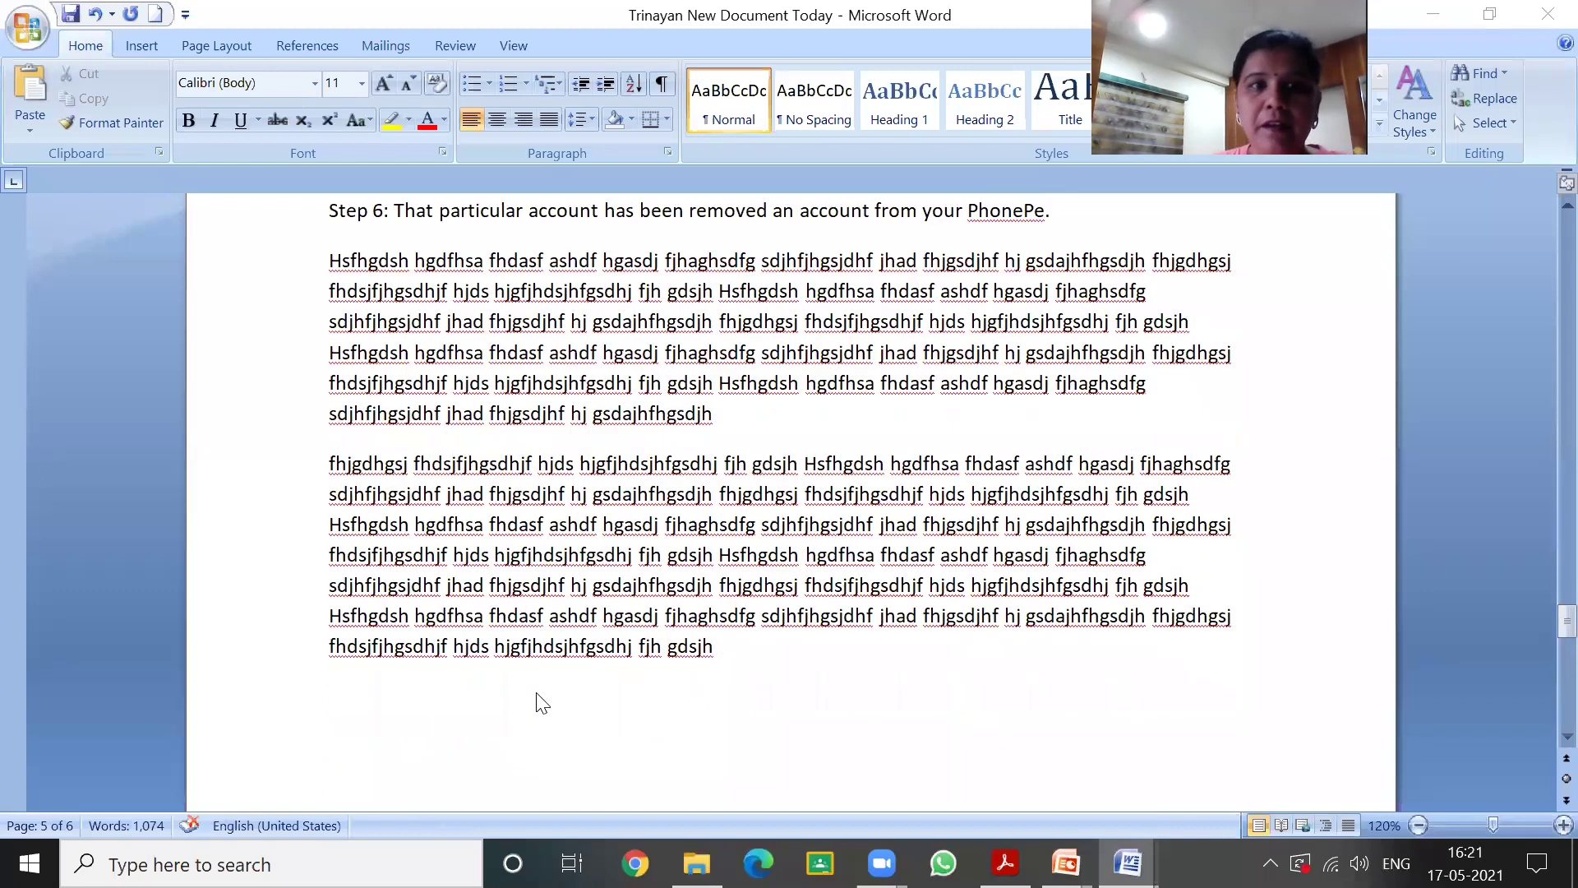
{"action": "left_click", "coordinate": [622, 379]}
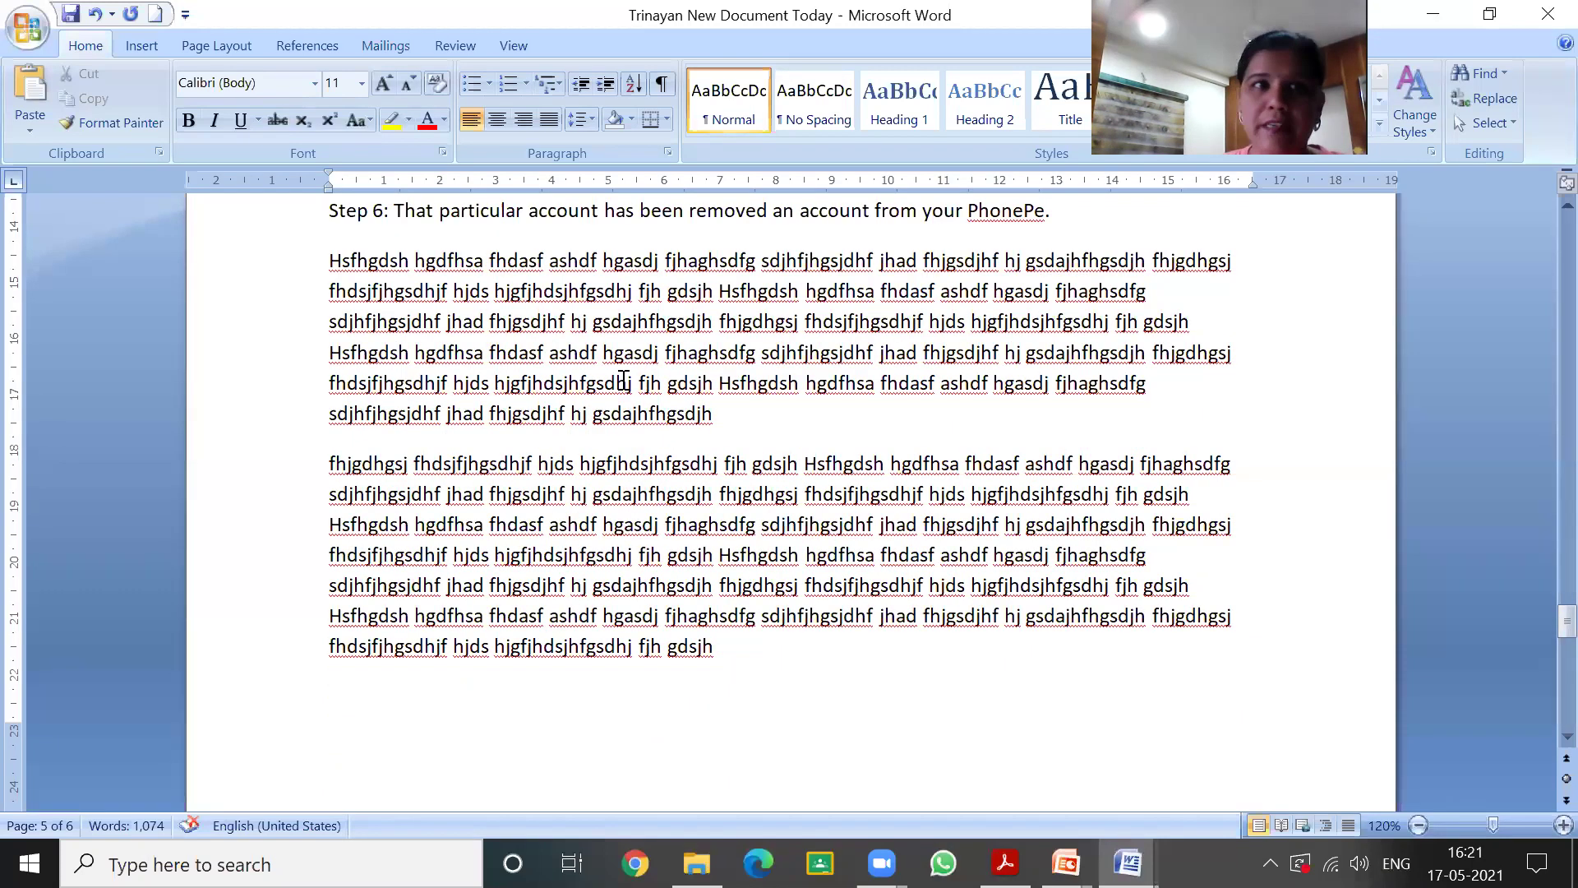
{"action": "left_click", "coordinate": [154, 50]}
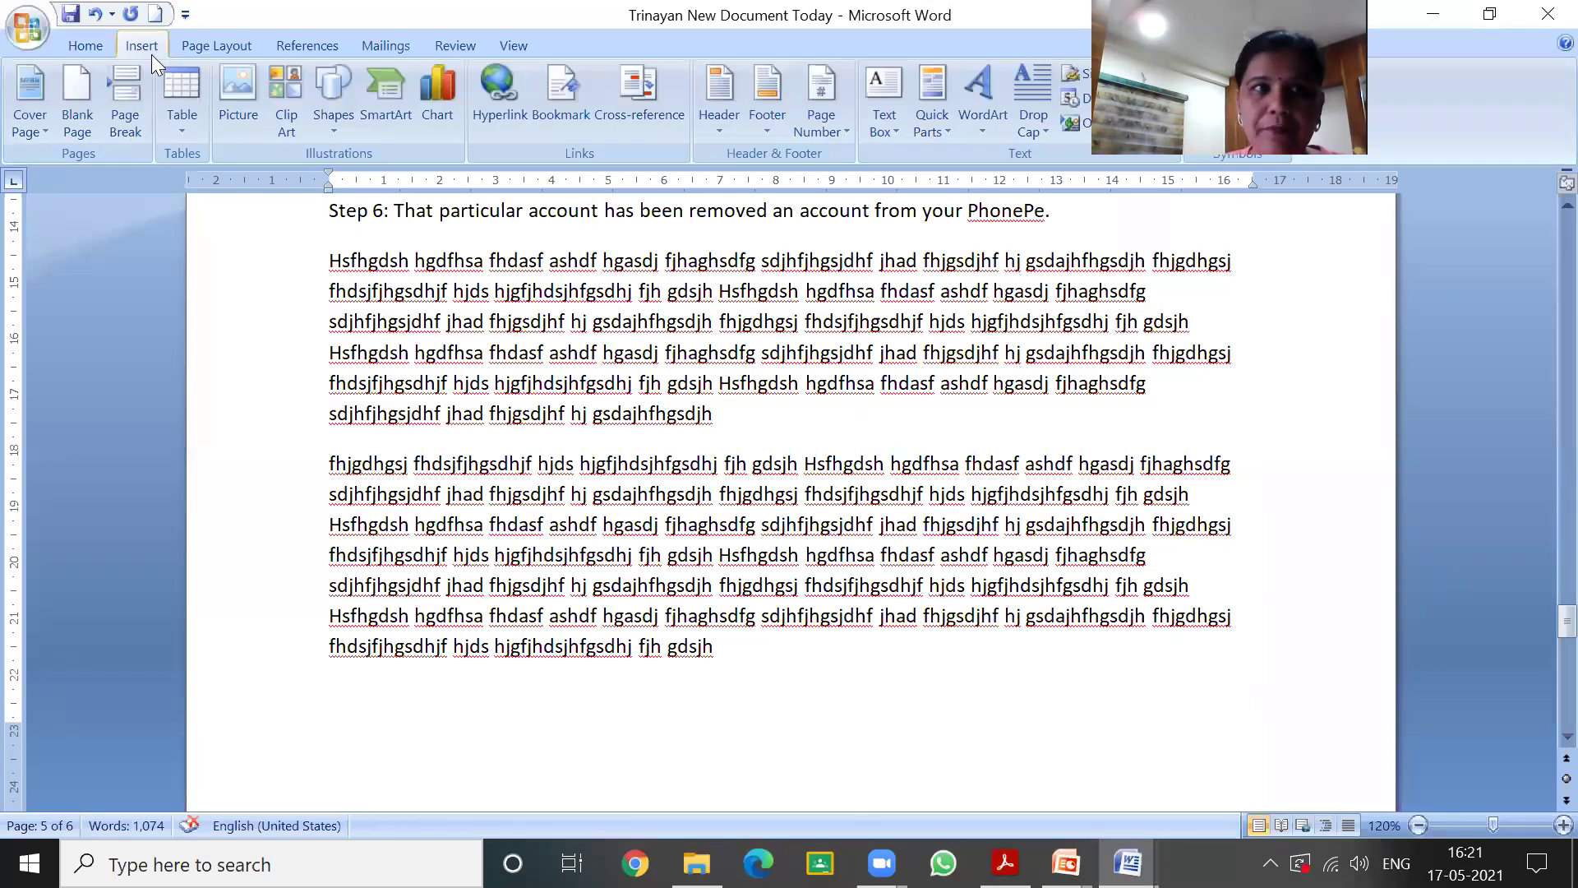
{"action": "left_click", "coordinate": [220, 115]}
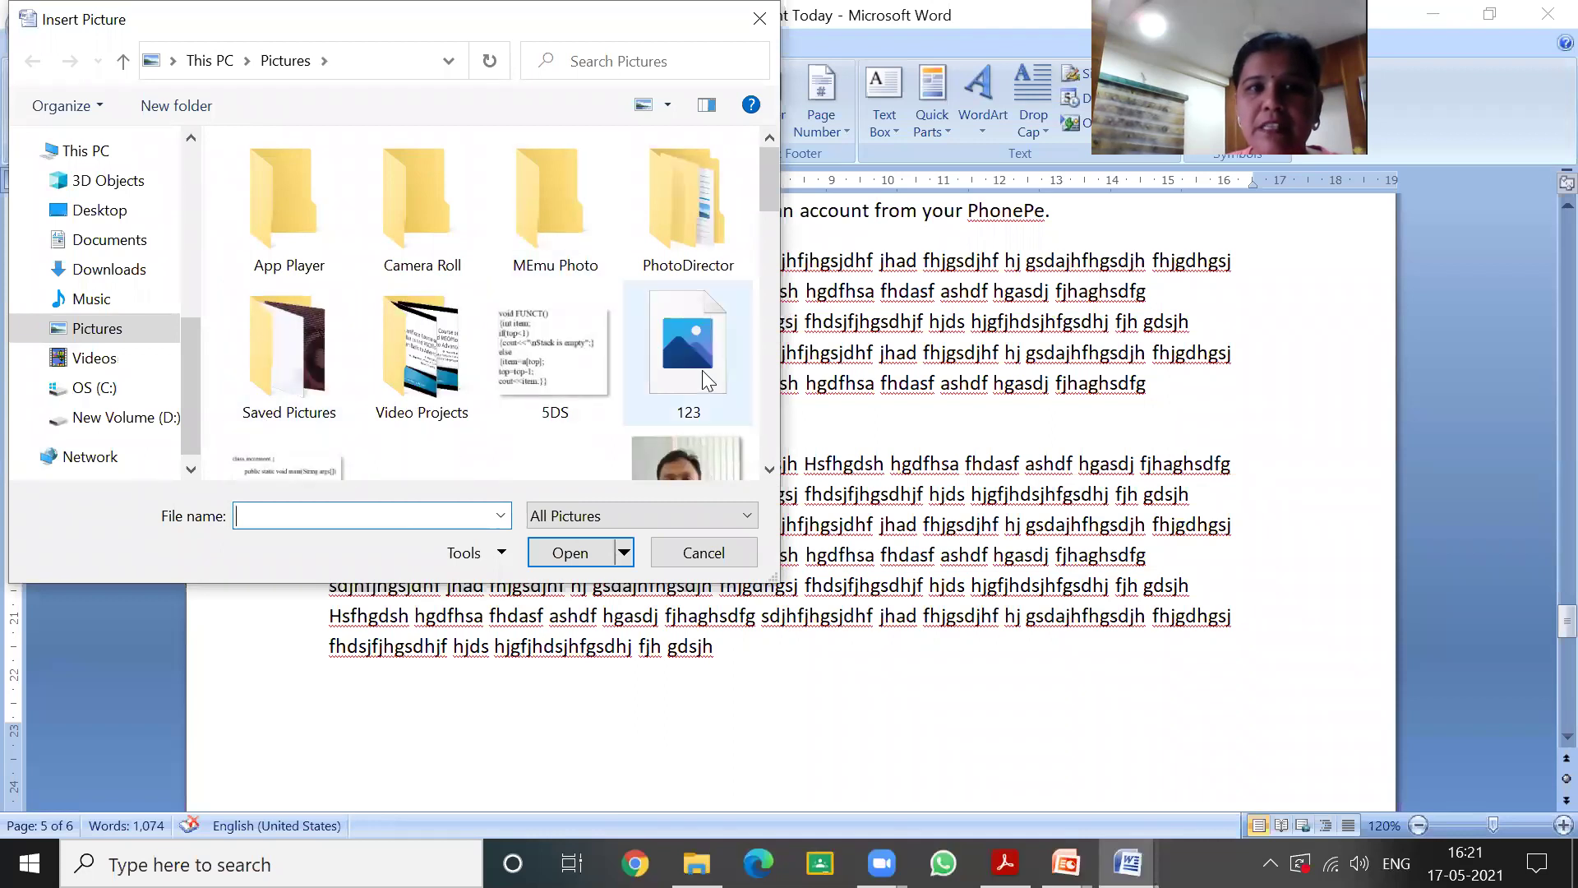
{"action": "left_click", "coordinate": [519, 350]}
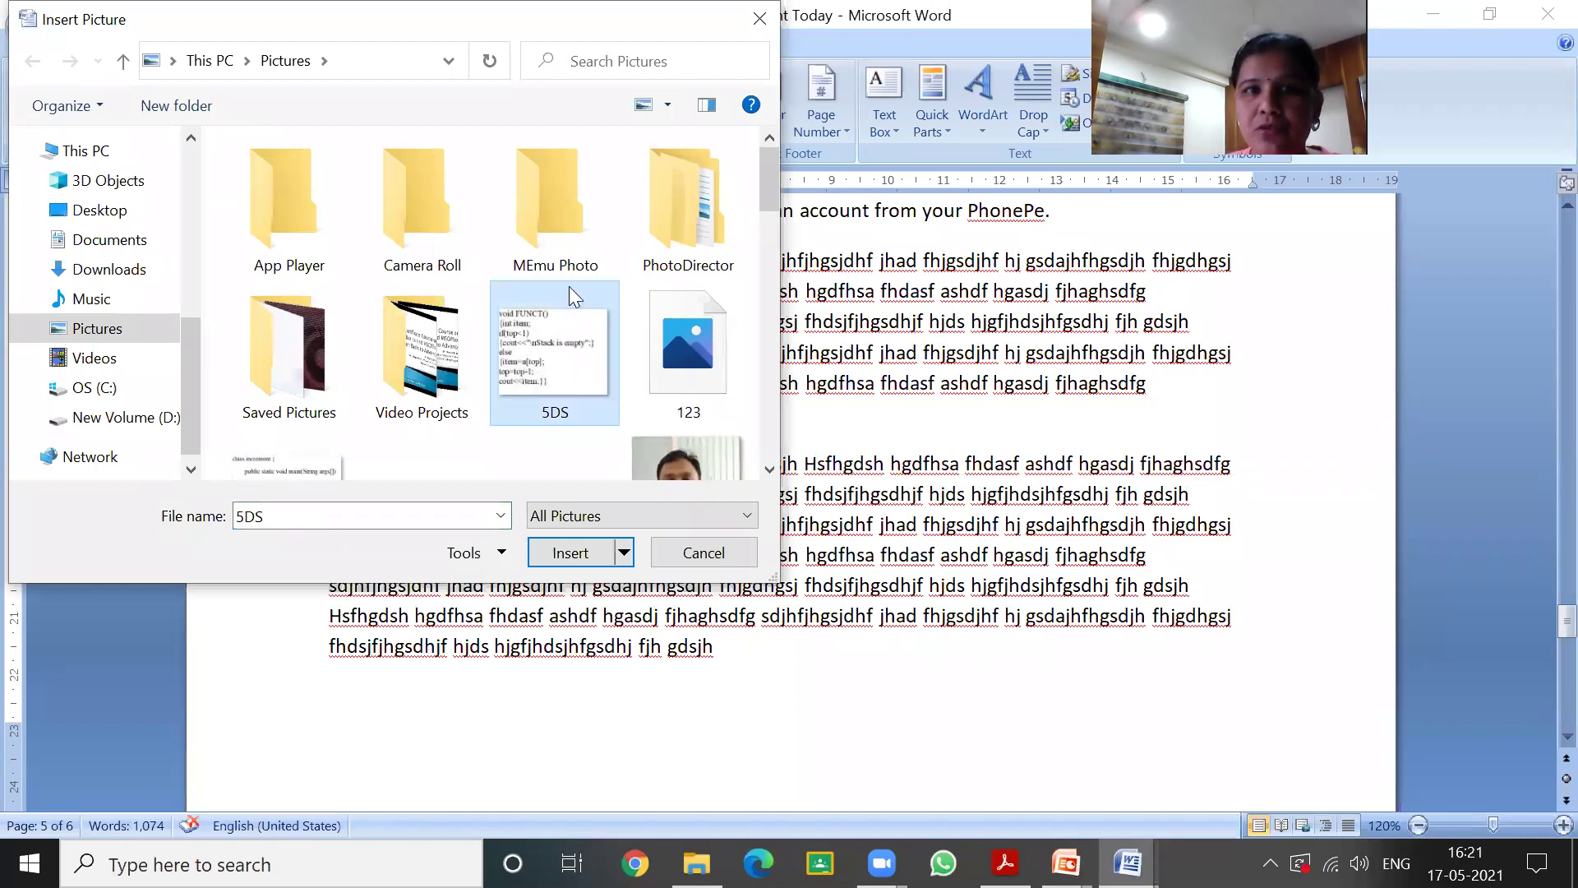
{"action": "scroll", "coordinate": [555, 345], "scroll_direction": "down", "scroll_amount": 2}
{"action": "scroll", "coordinate": [556, 346], "scroll_direction": "up", "scroll_amount": 2}
{"action": "scroll", "coordinate": [556, 345], "scroll_direction": "down", "scroll_amount": 2}
{"action": "left_click", "coordinate": [674, 376]}
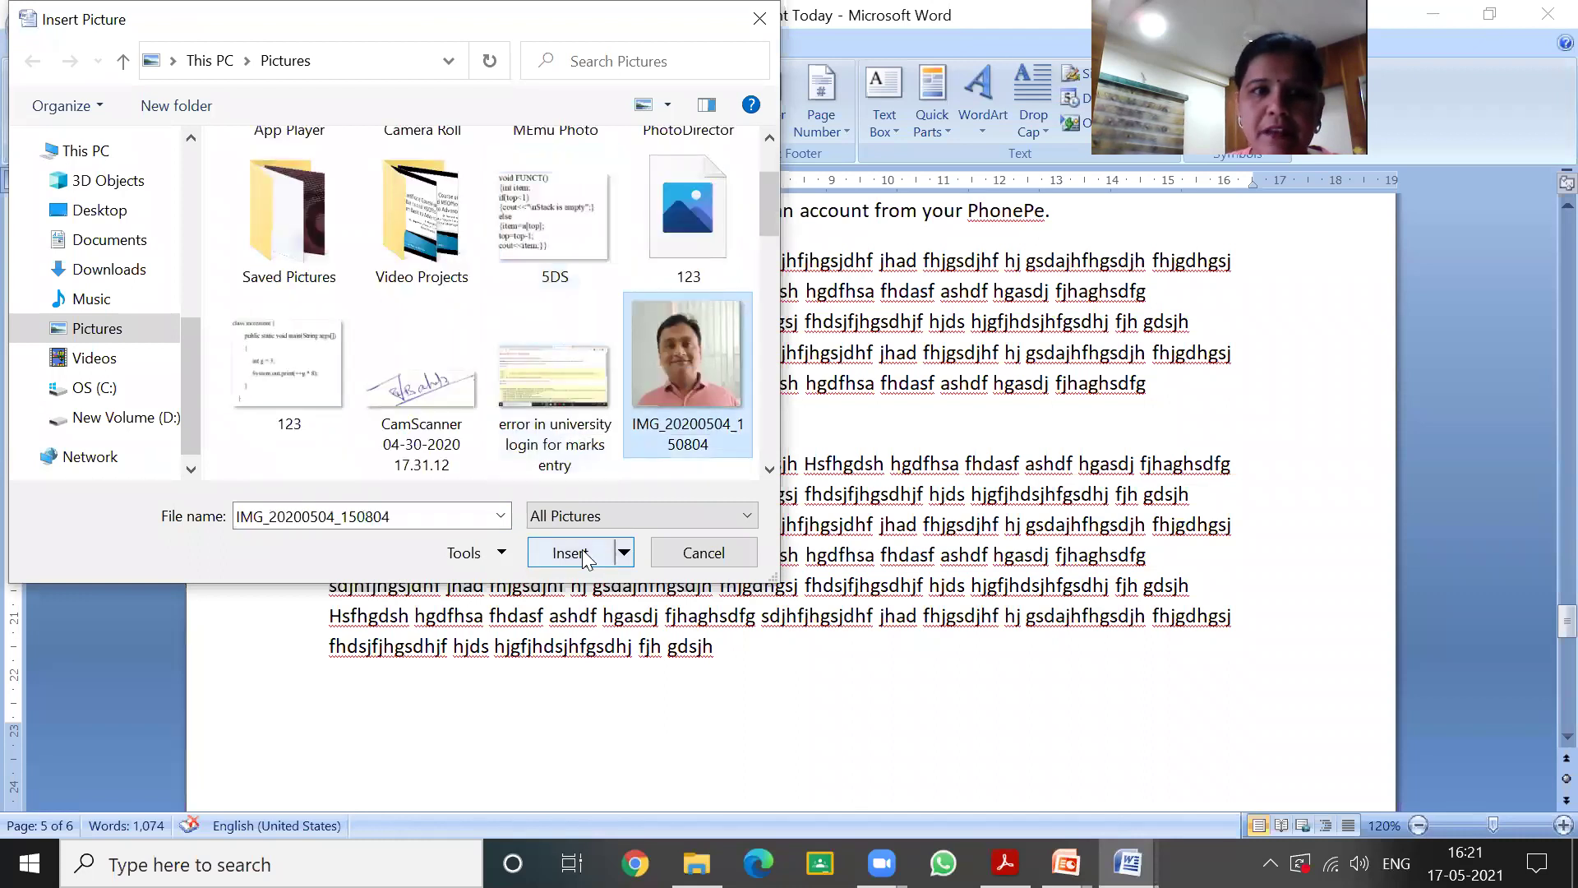
{"action": "left_click", "coordinate": [579, 549]}
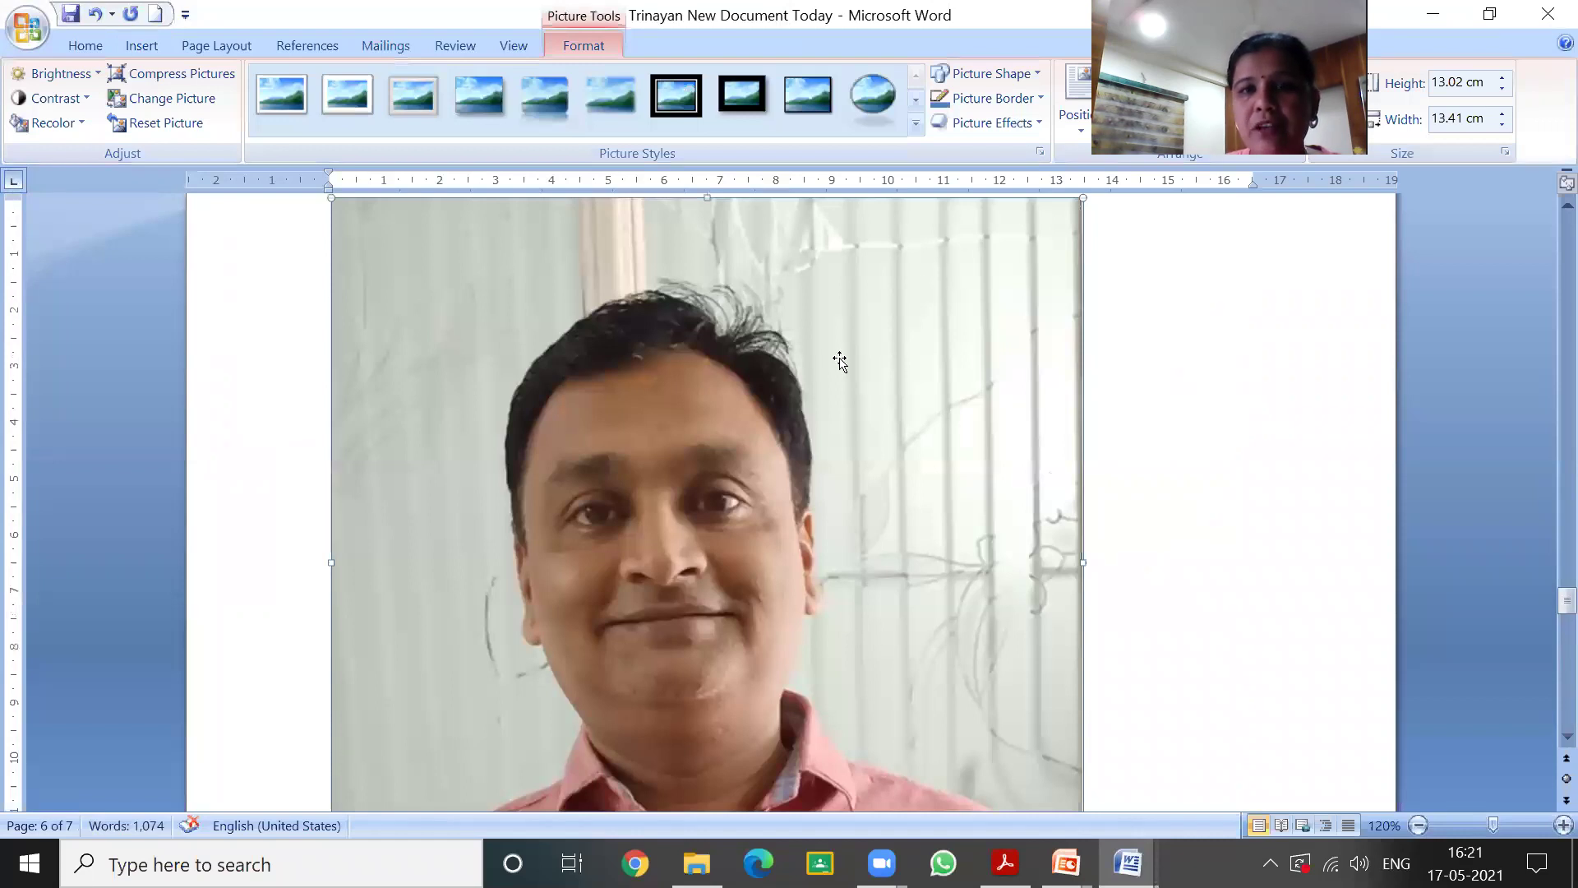
- Zoom the document out to 50% and examine how the inserted picture sits among the text
{"action": "scroll", "coordinate": [839, 360], "scroll_direction": "down", "scroll_amount": 4}
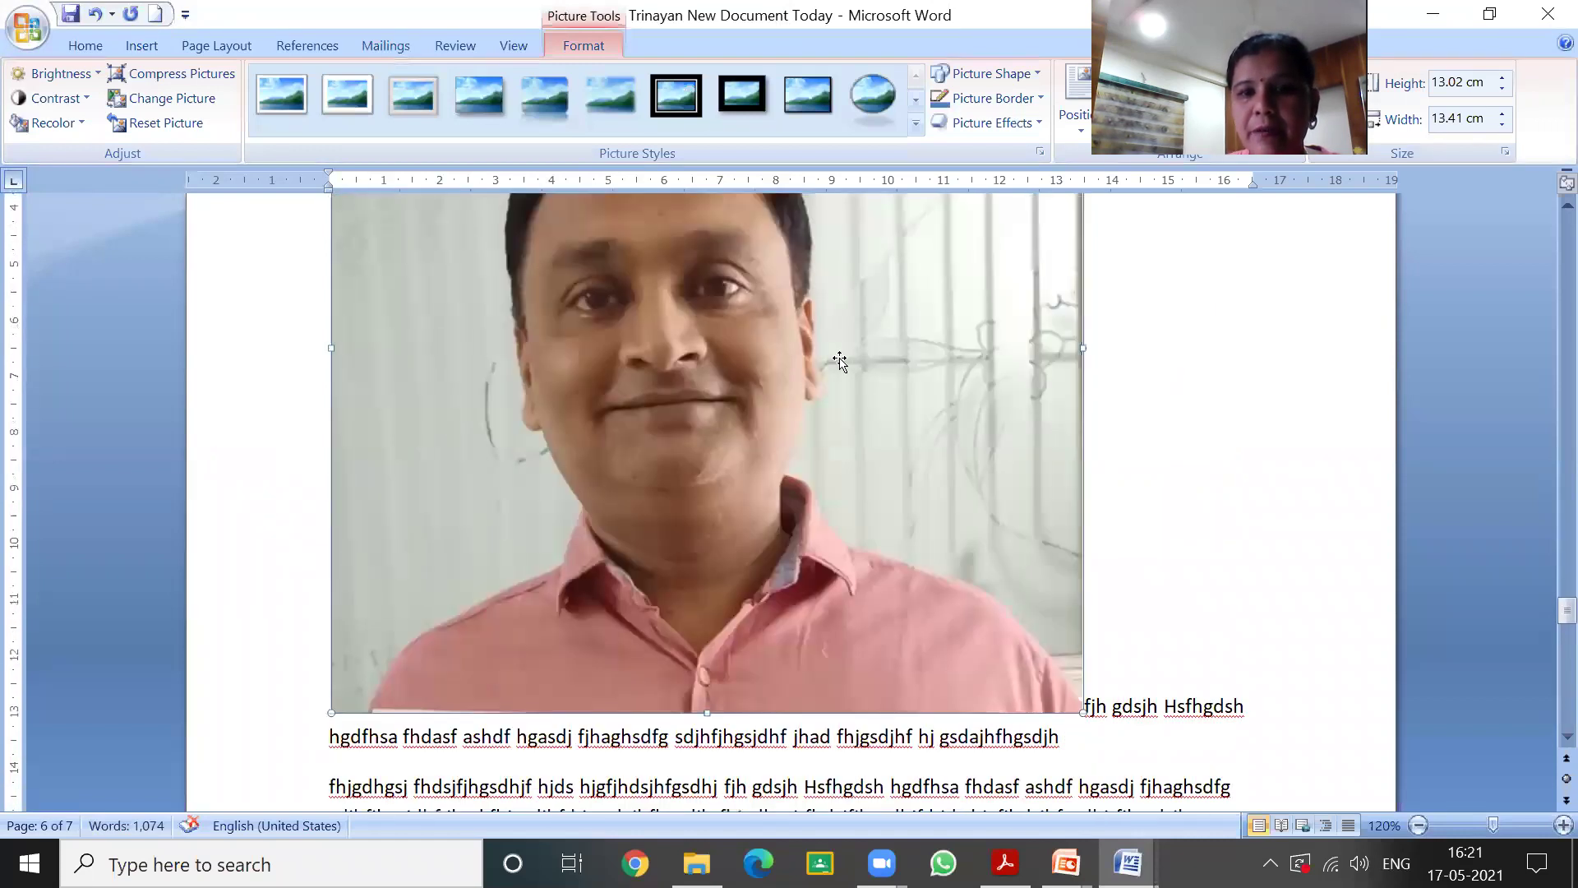
{"action": "scroll", "coordinate": [1339, 627], "scroll_direction": "up", "scroll_amount": 4}
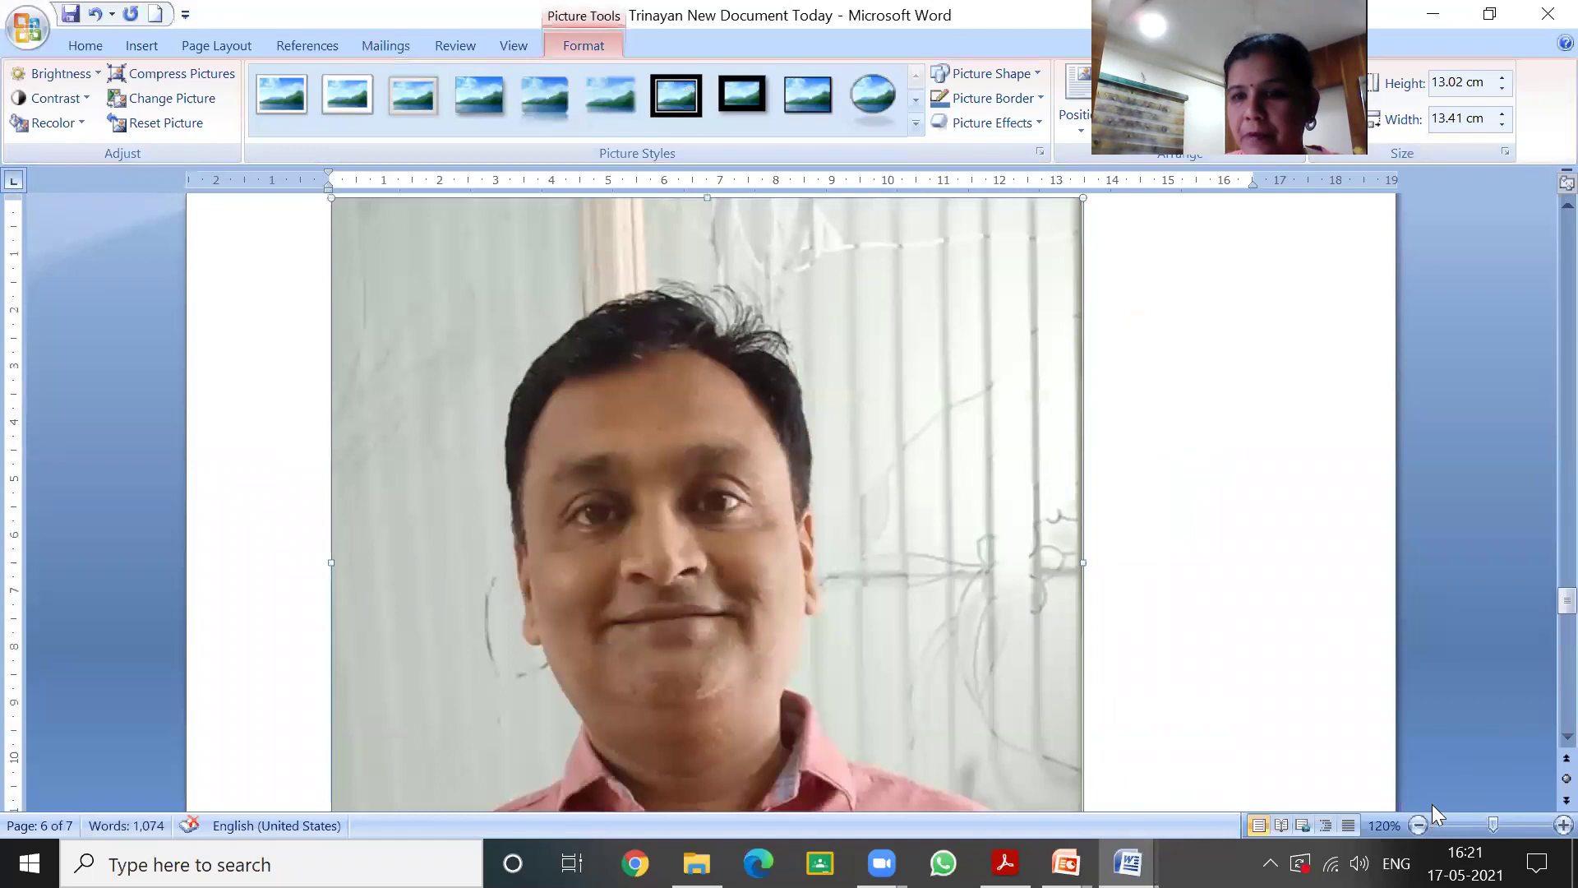
{"action": "left_click", "coordinate": [1418, 826]}
{"action": "left_click", "coordinate": [1418, 826]}
{"action": "left_click", "coordinate": [1418, 825]}
{"action": "left_click", "coordinate": [1418, 826]}
{"action": "left_click", "coordinate": [1418, 825]}
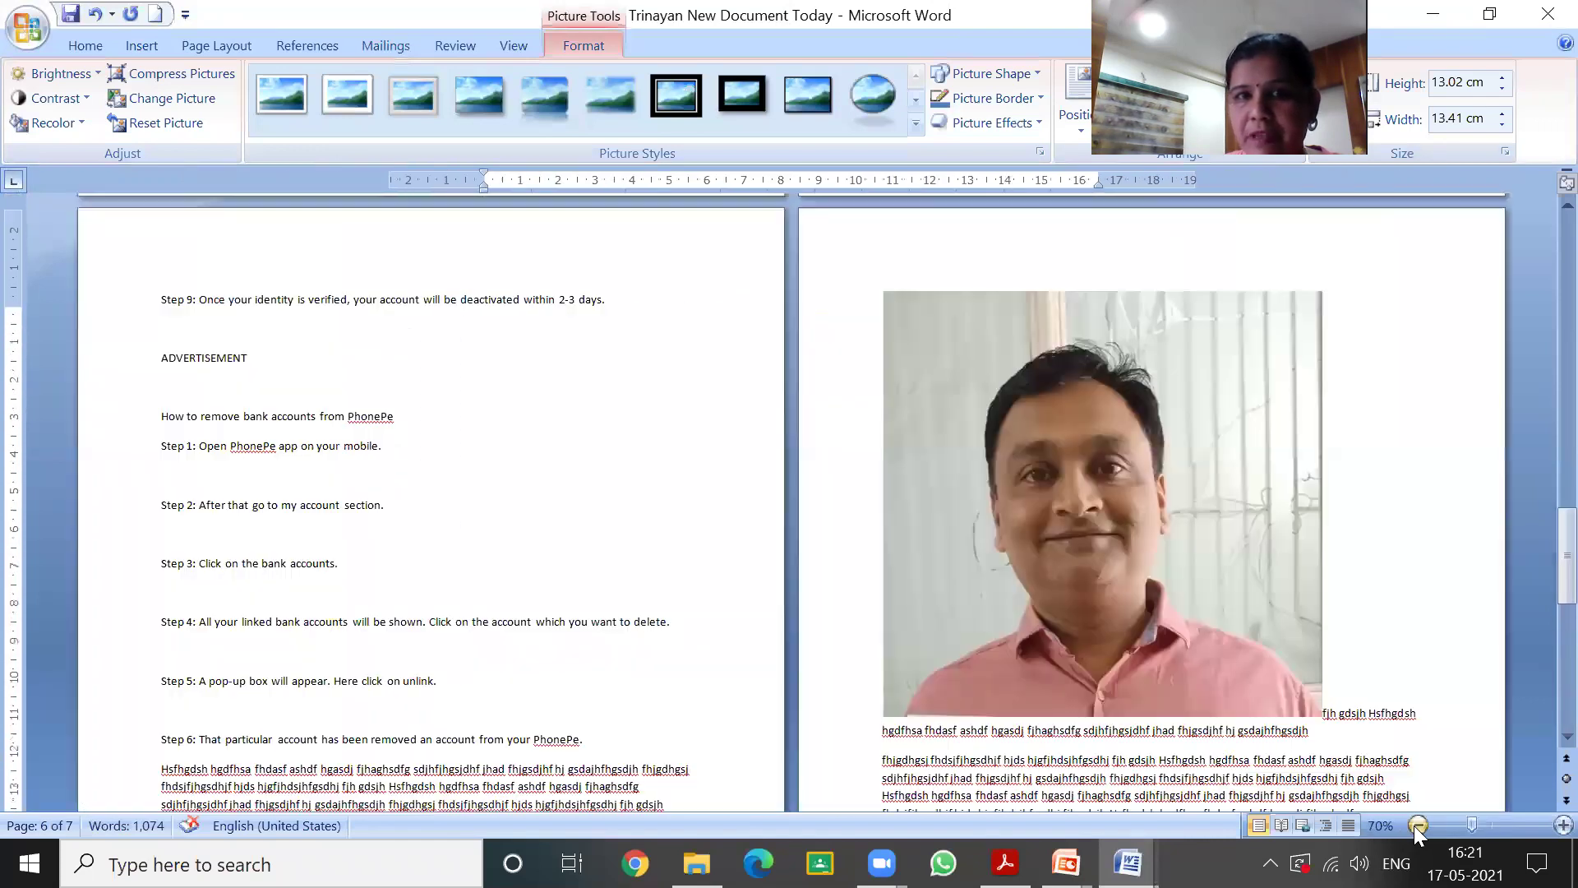
{"action": "left_click", "coordinate": [1418, 825]}
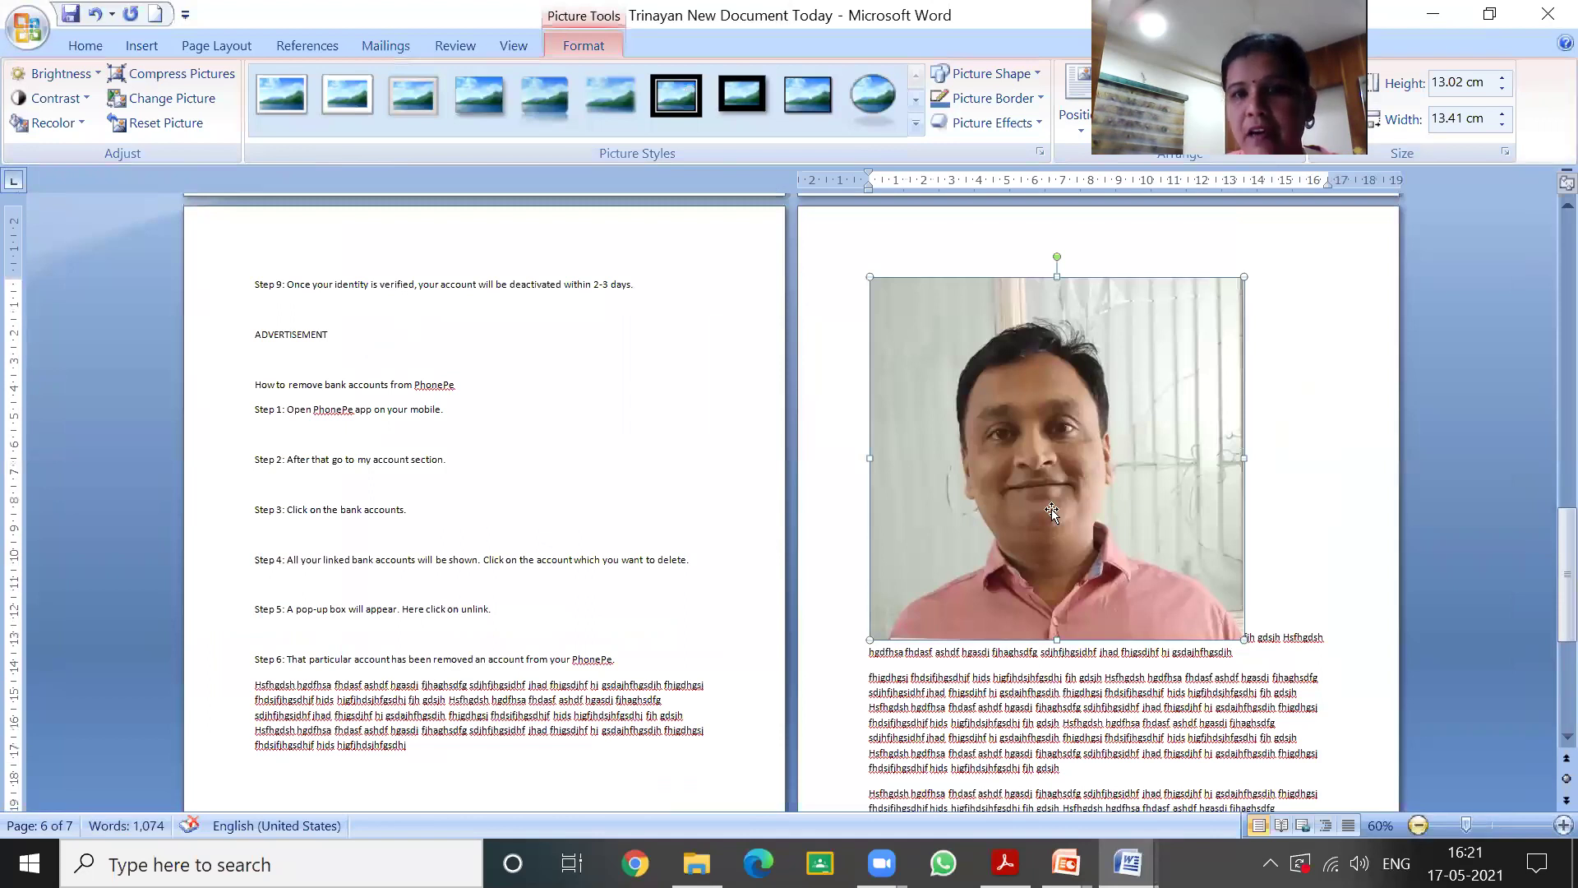
{"action": "scroll", "coordinate": [1051, 510], "scroll_direction": "down", "scroll_amount": 1}
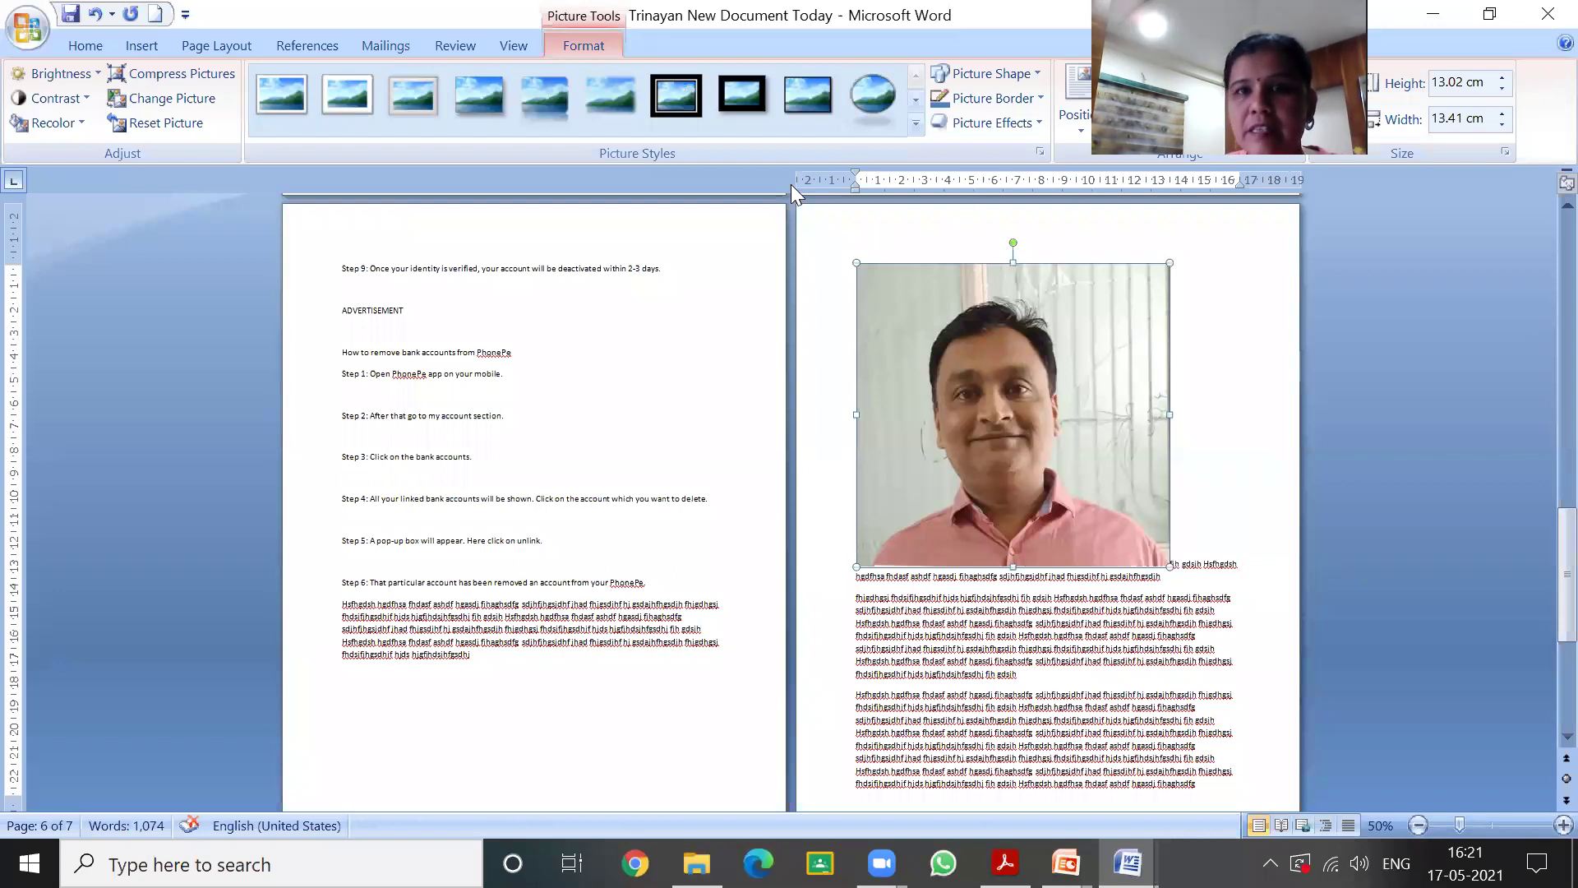
- Shrink the picture to about 5.05 cm high by 5.2 cm wide and place it within the filler text on page 5
{"action": "left_click", "coordinate": [1098, 551]}
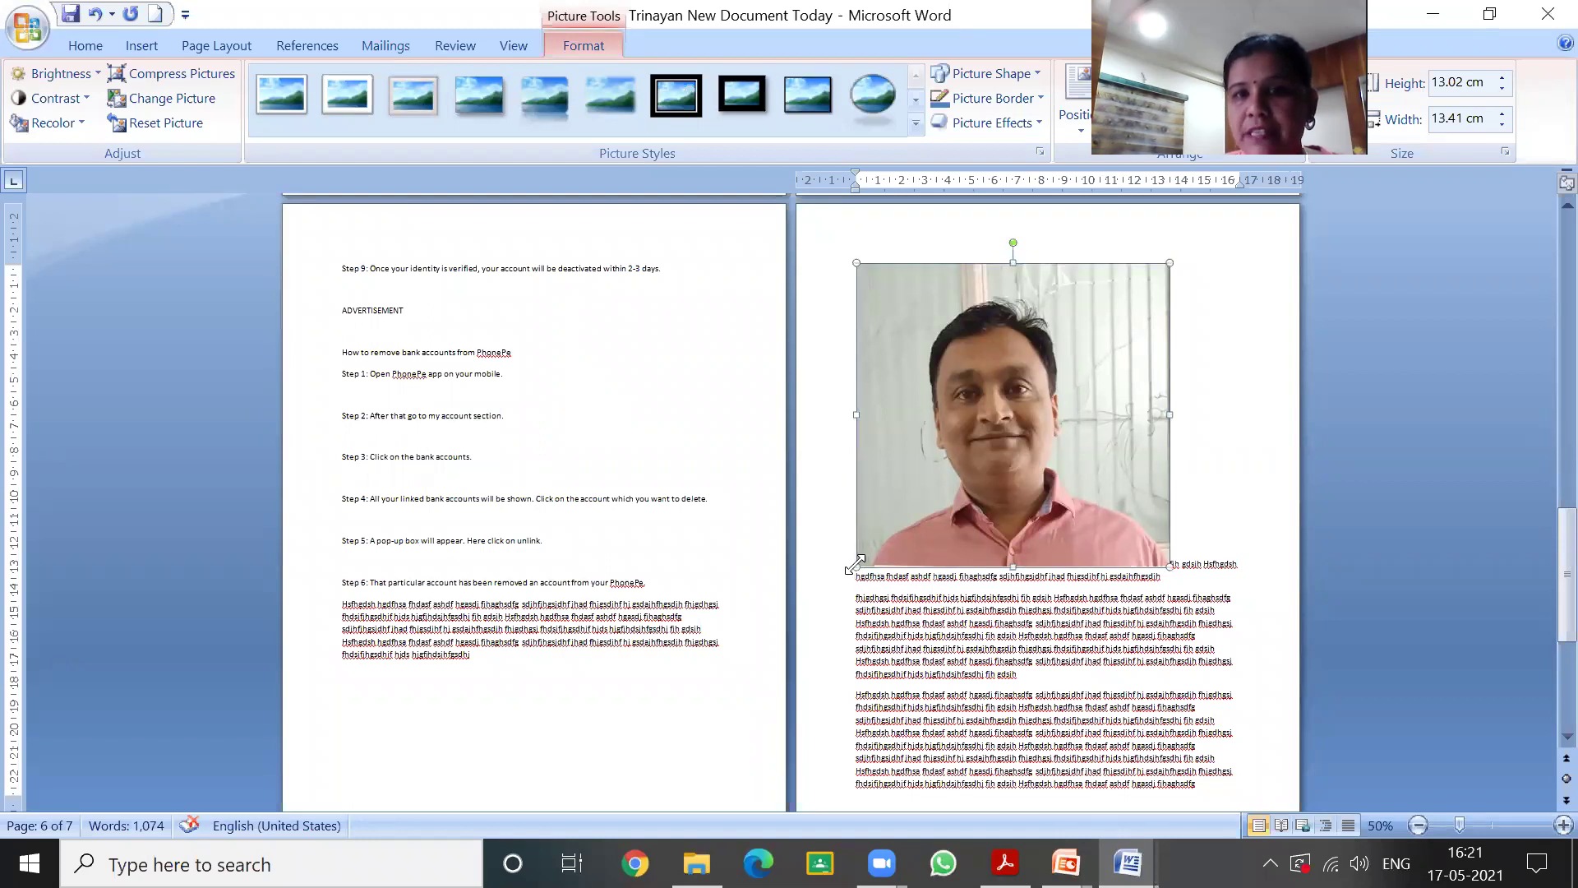
{"action": "left_click_drag", "start_coordinate": [855, 564], "coordinate": [985, 441]}
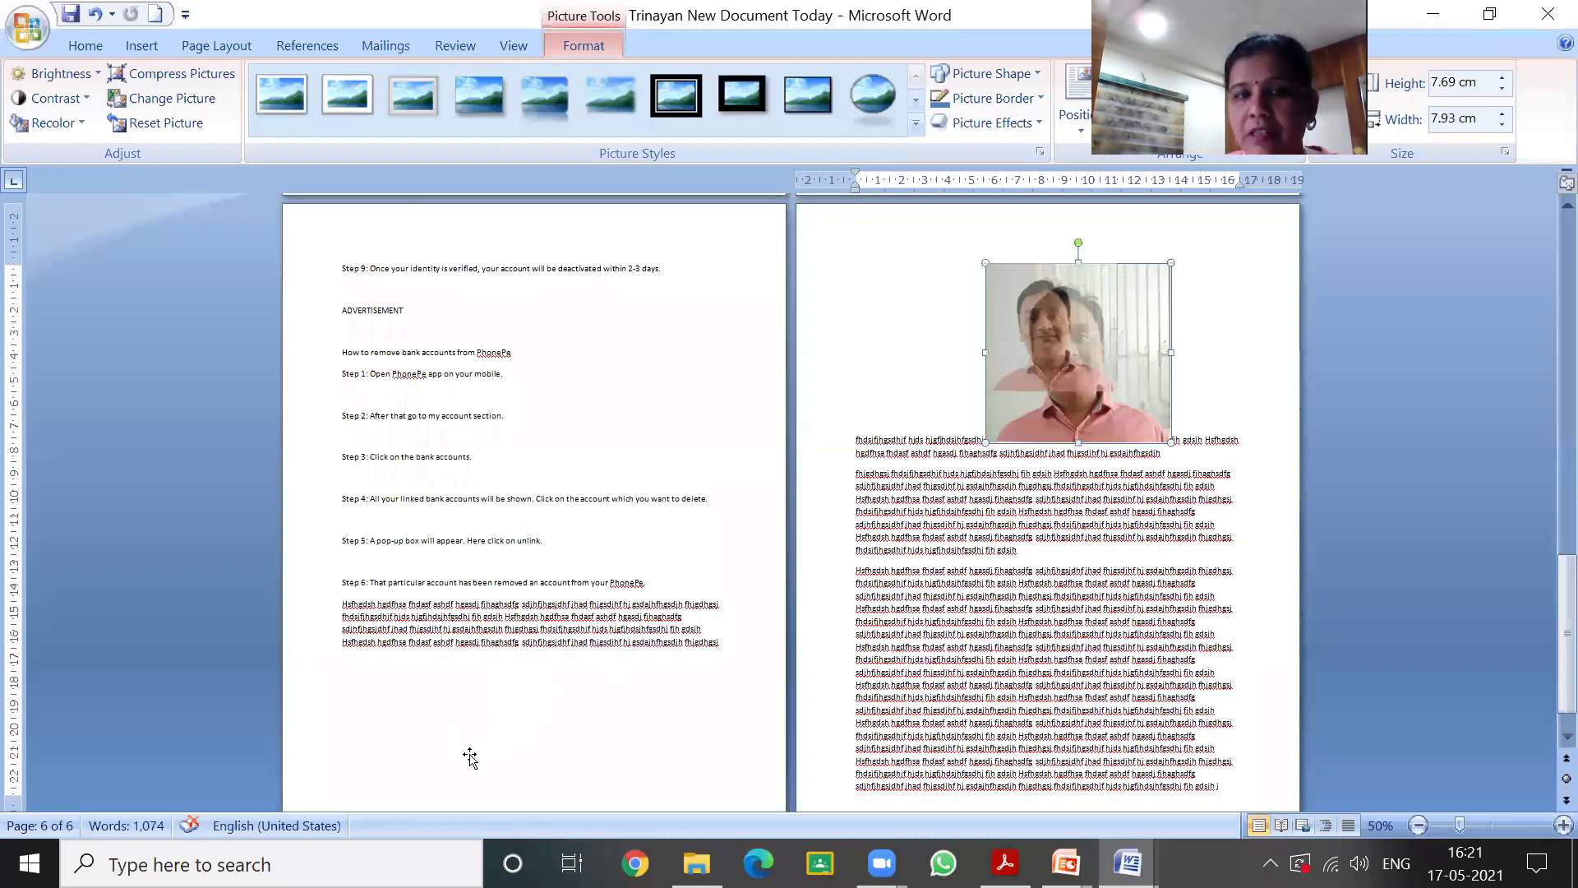
{"action": "key", "text": "ctrl+z"}
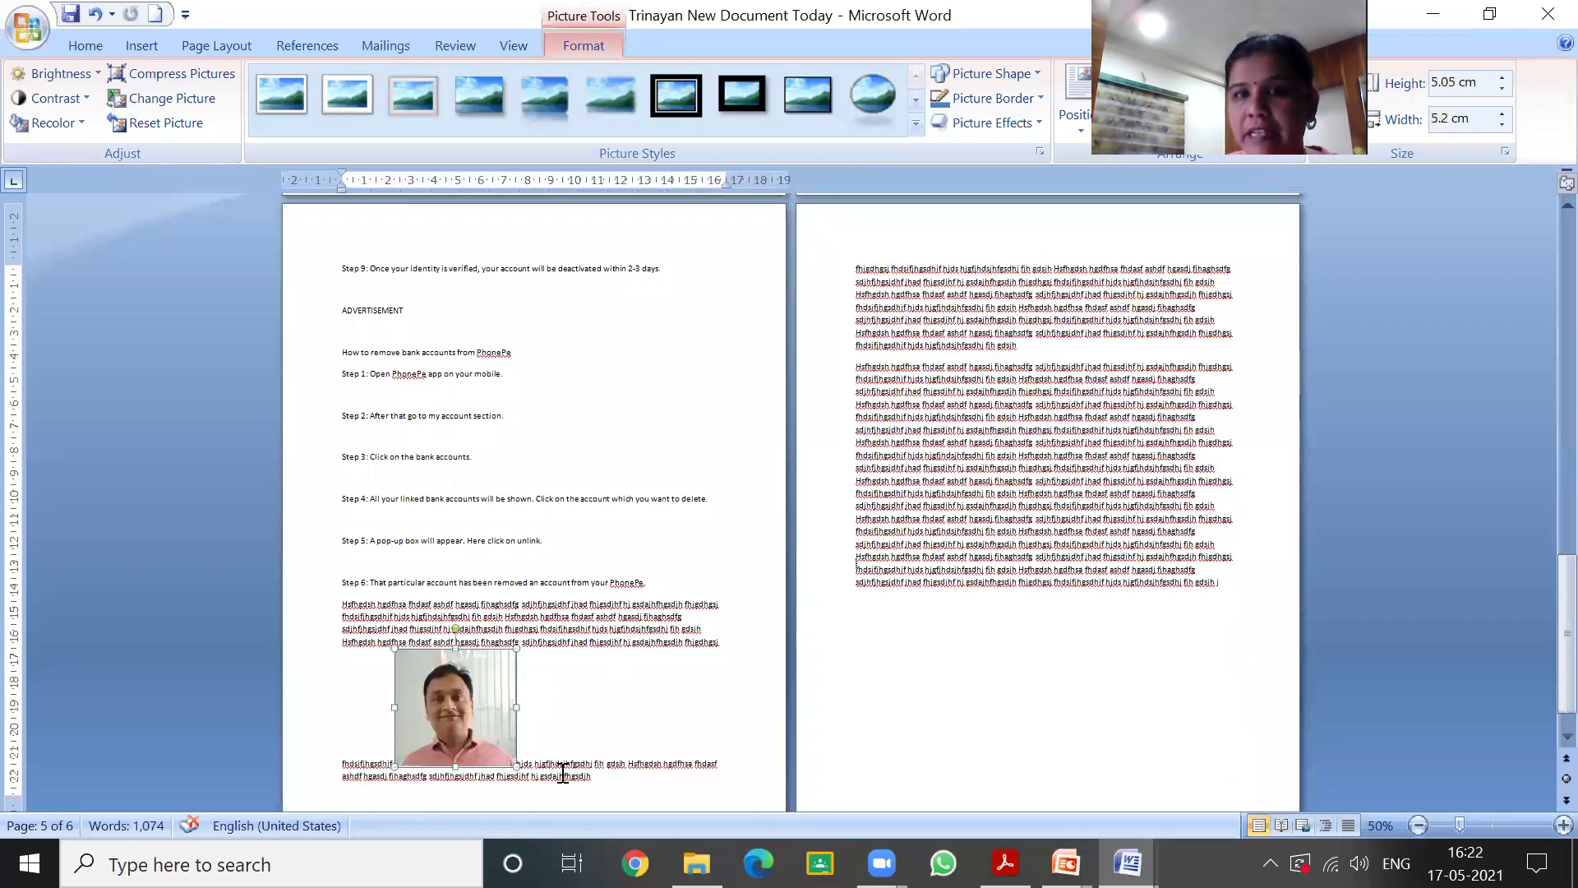
{"action": "left_click", "coordinate": [569, 763]}
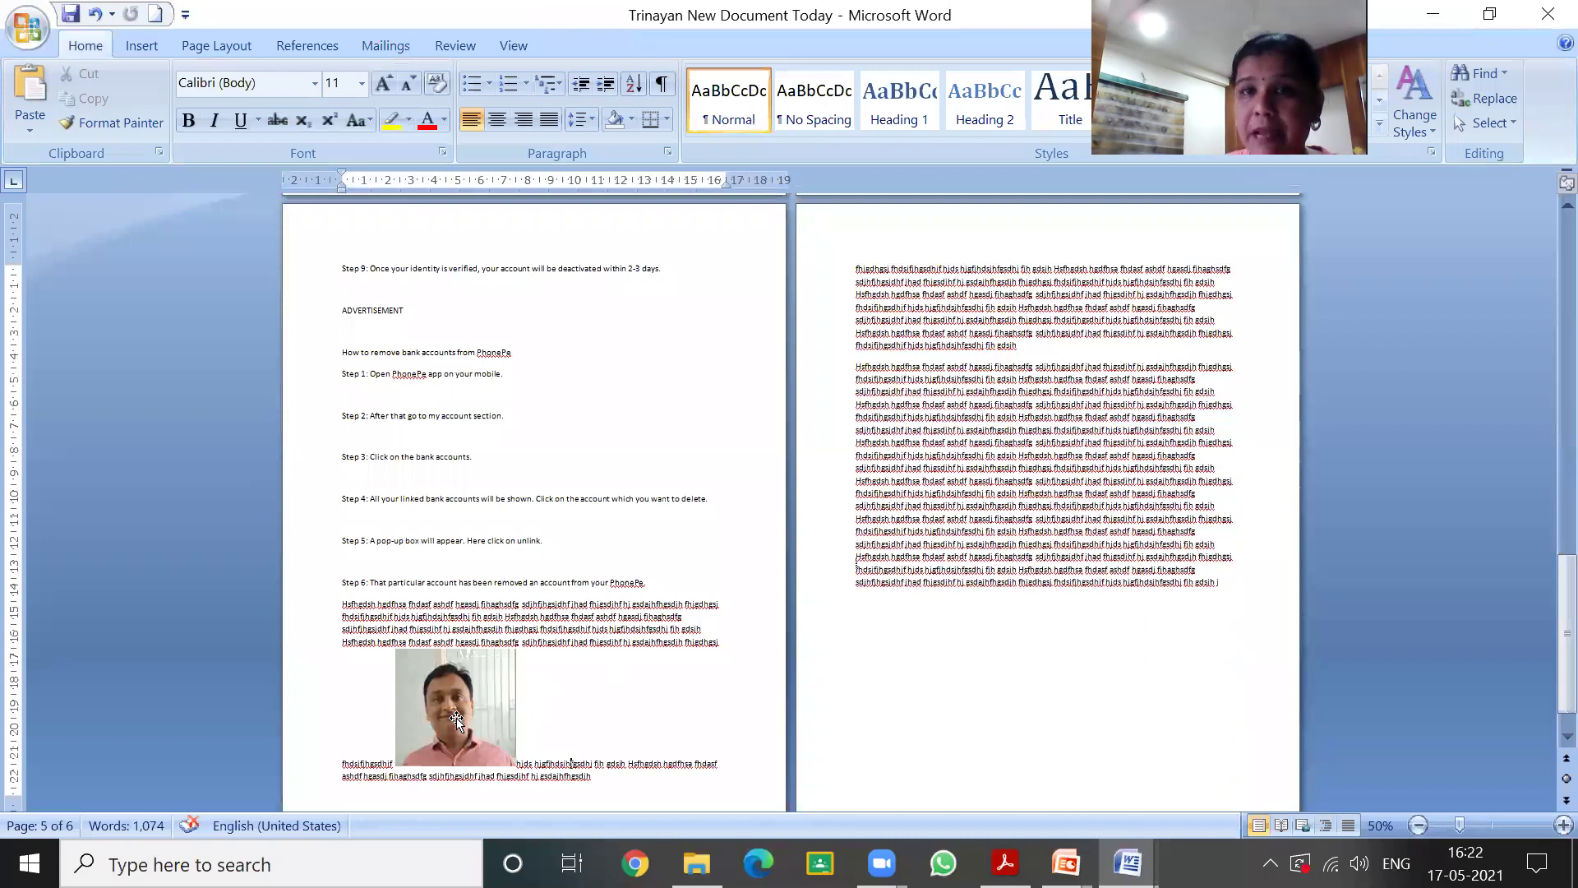
- Move the picture slightly to the right within the filler text and set its text wrapping to Square
{"action": "left_click", "coordinate": [423, 729]}
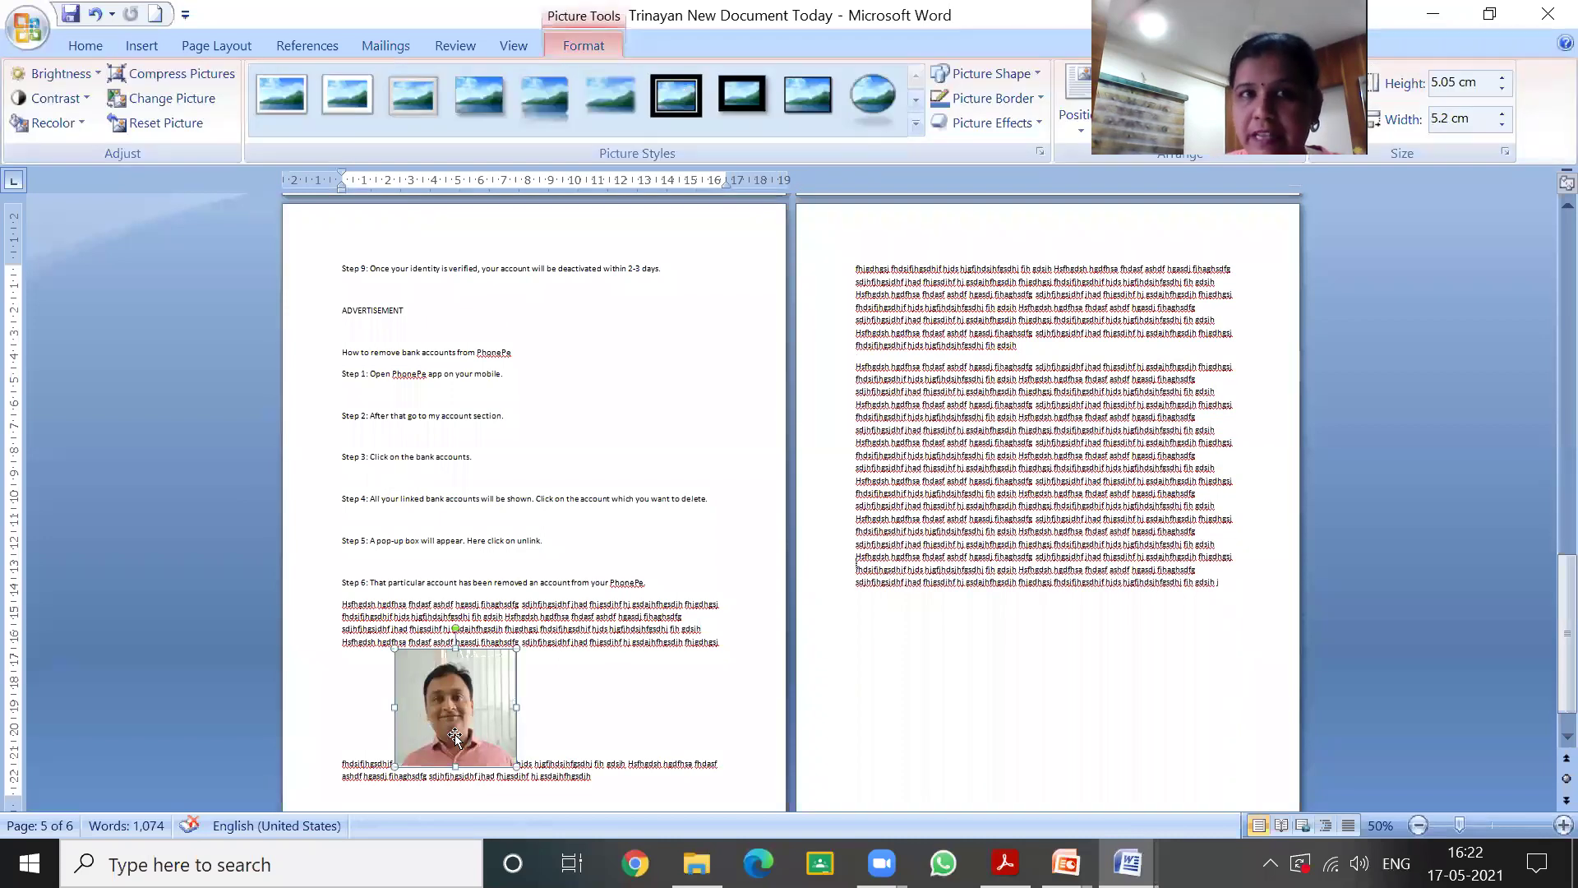
{"action": "key", "text": "F2"}
{"action": "left_click", "coordinate": [547, 733]}
{"action": "key", "text": "F2"}
{"action": "left_click", "coordinate": [526, 724]}
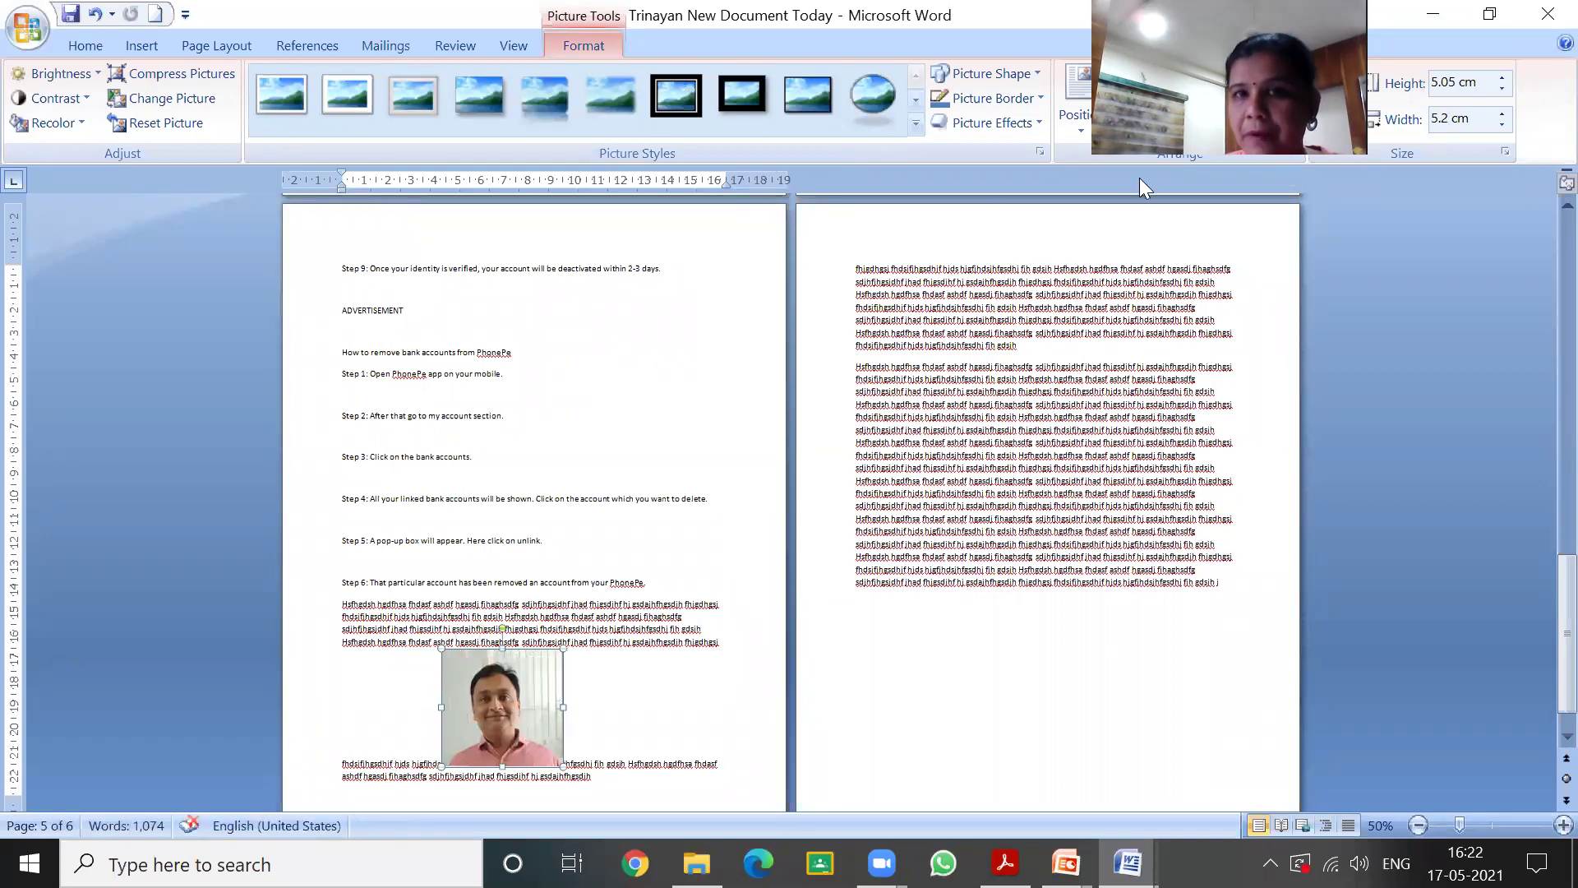
{"action": "left_click", "coordinate": [1172, 155]}
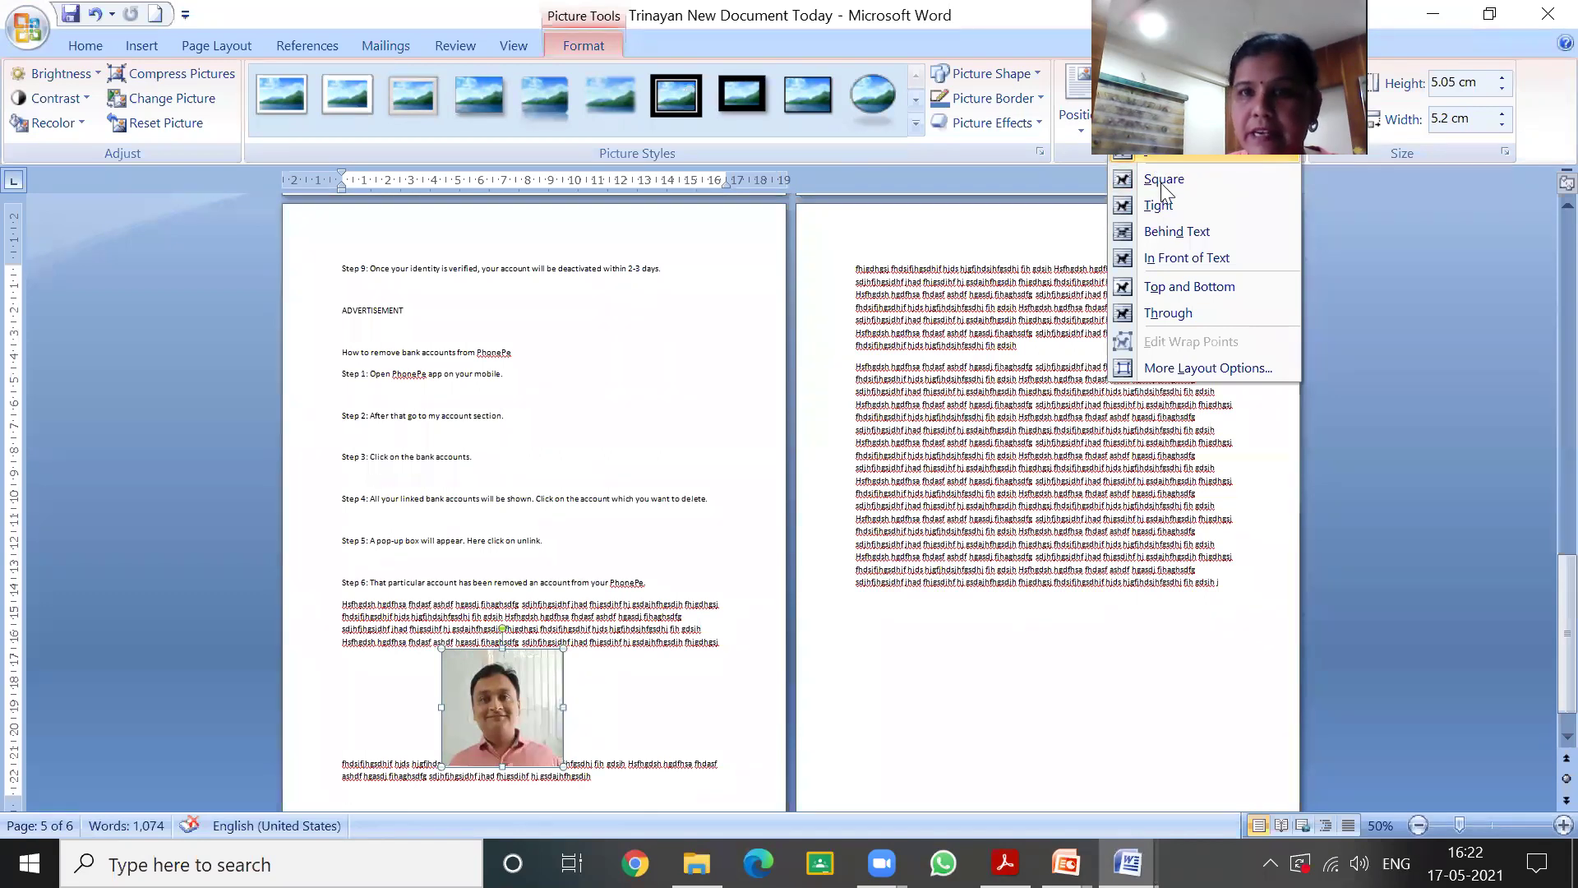
{"action": "left_click", "coordinate": [1163, 181]}
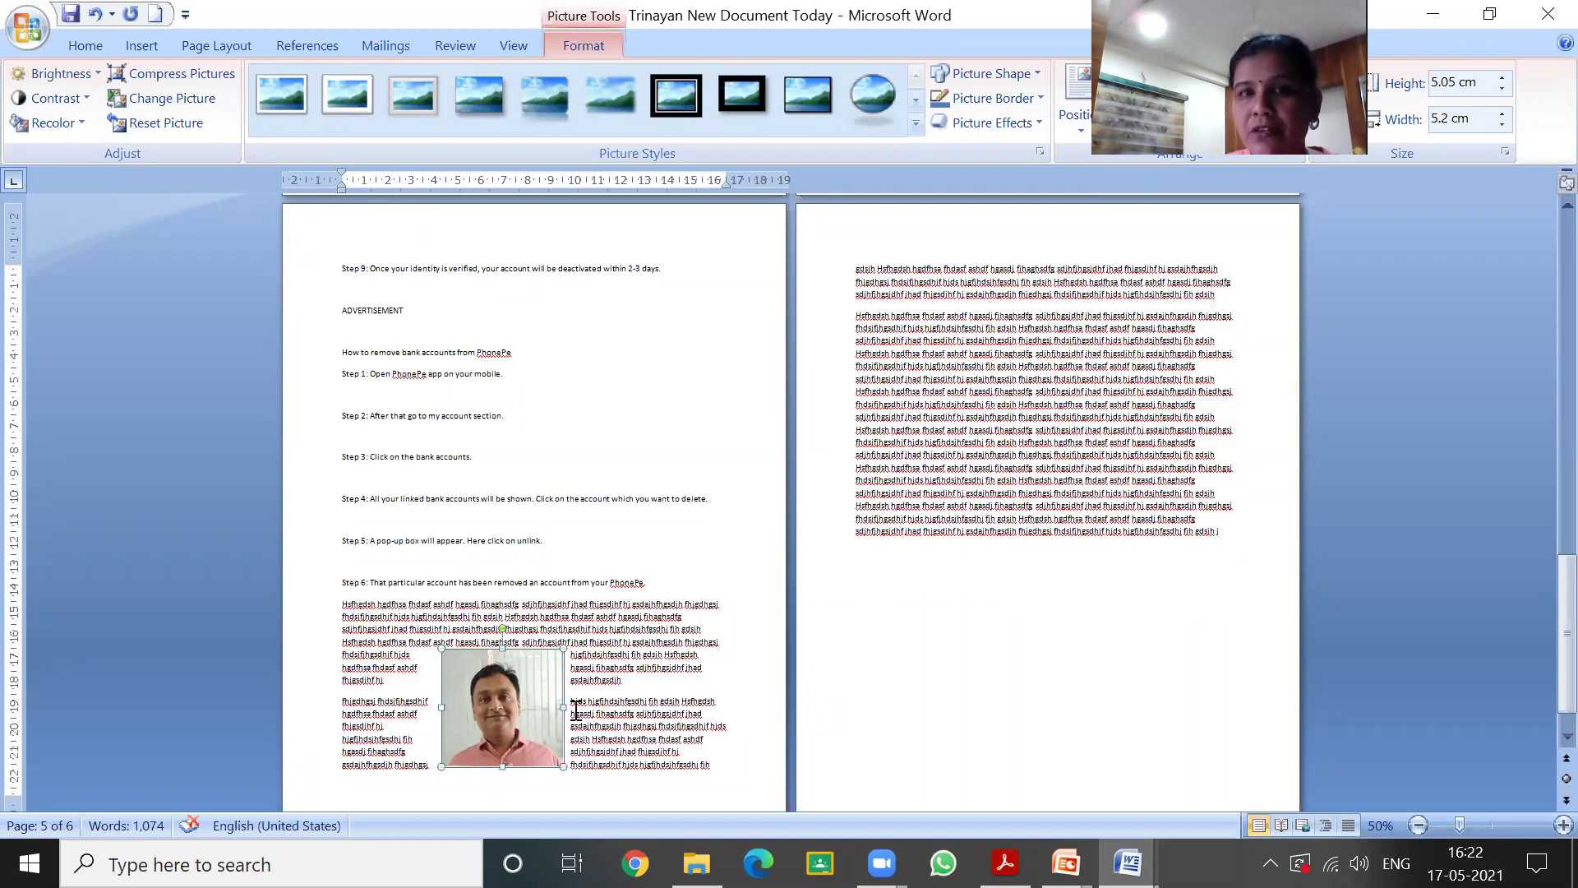
- Try Tight text wrapping on the picture, followed by Behind Text
{"action": "left_click", "coordinate": [1146, 122]}
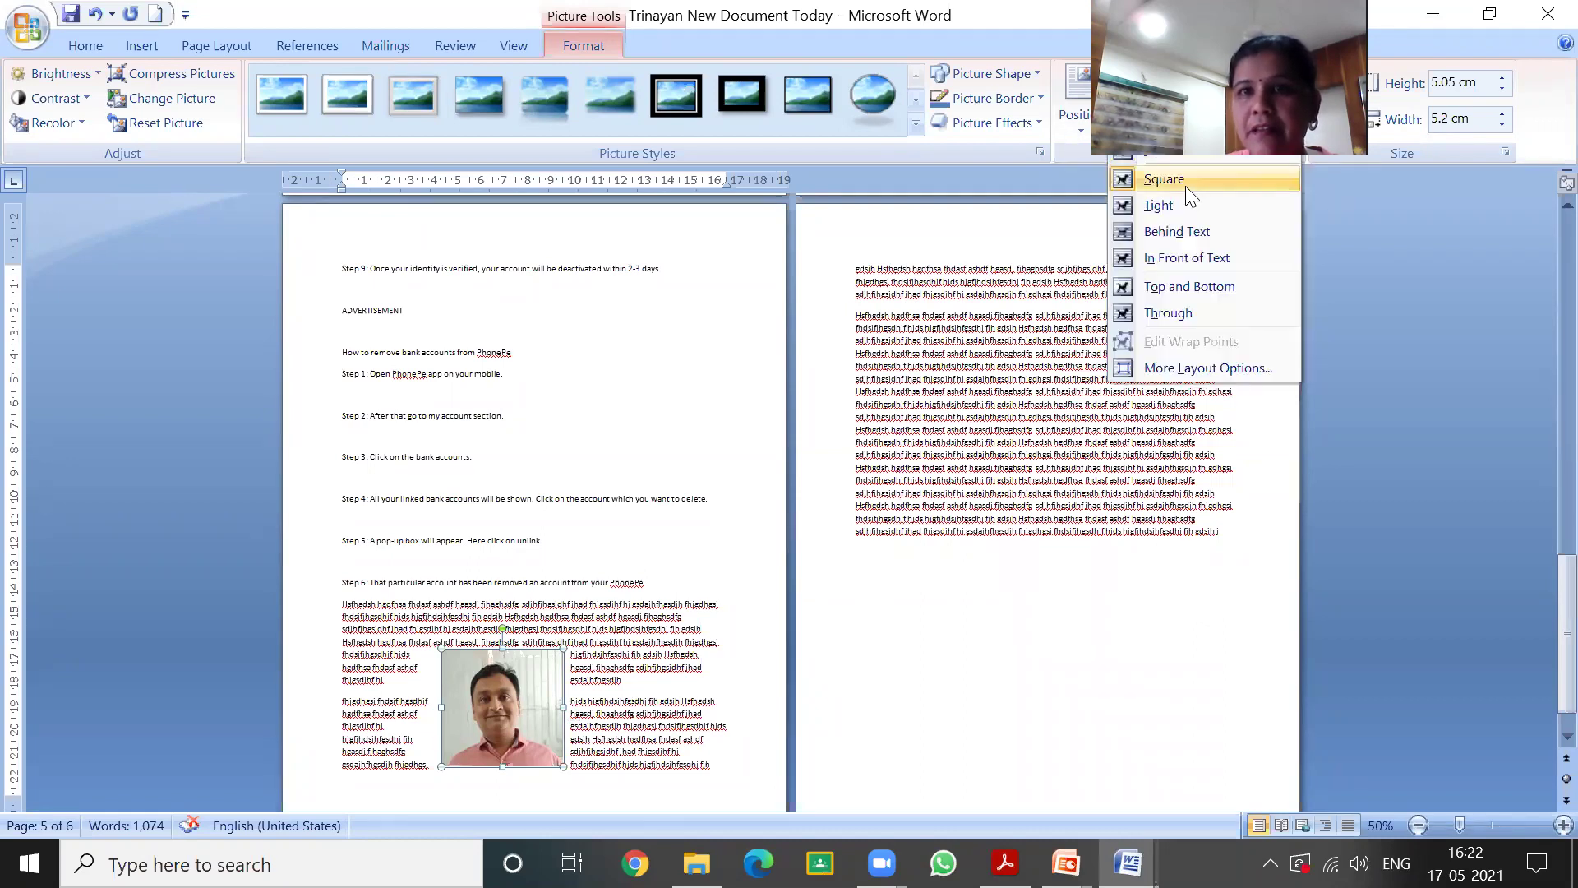
{"action": "left_click", "coordinate": [1178, 207]}
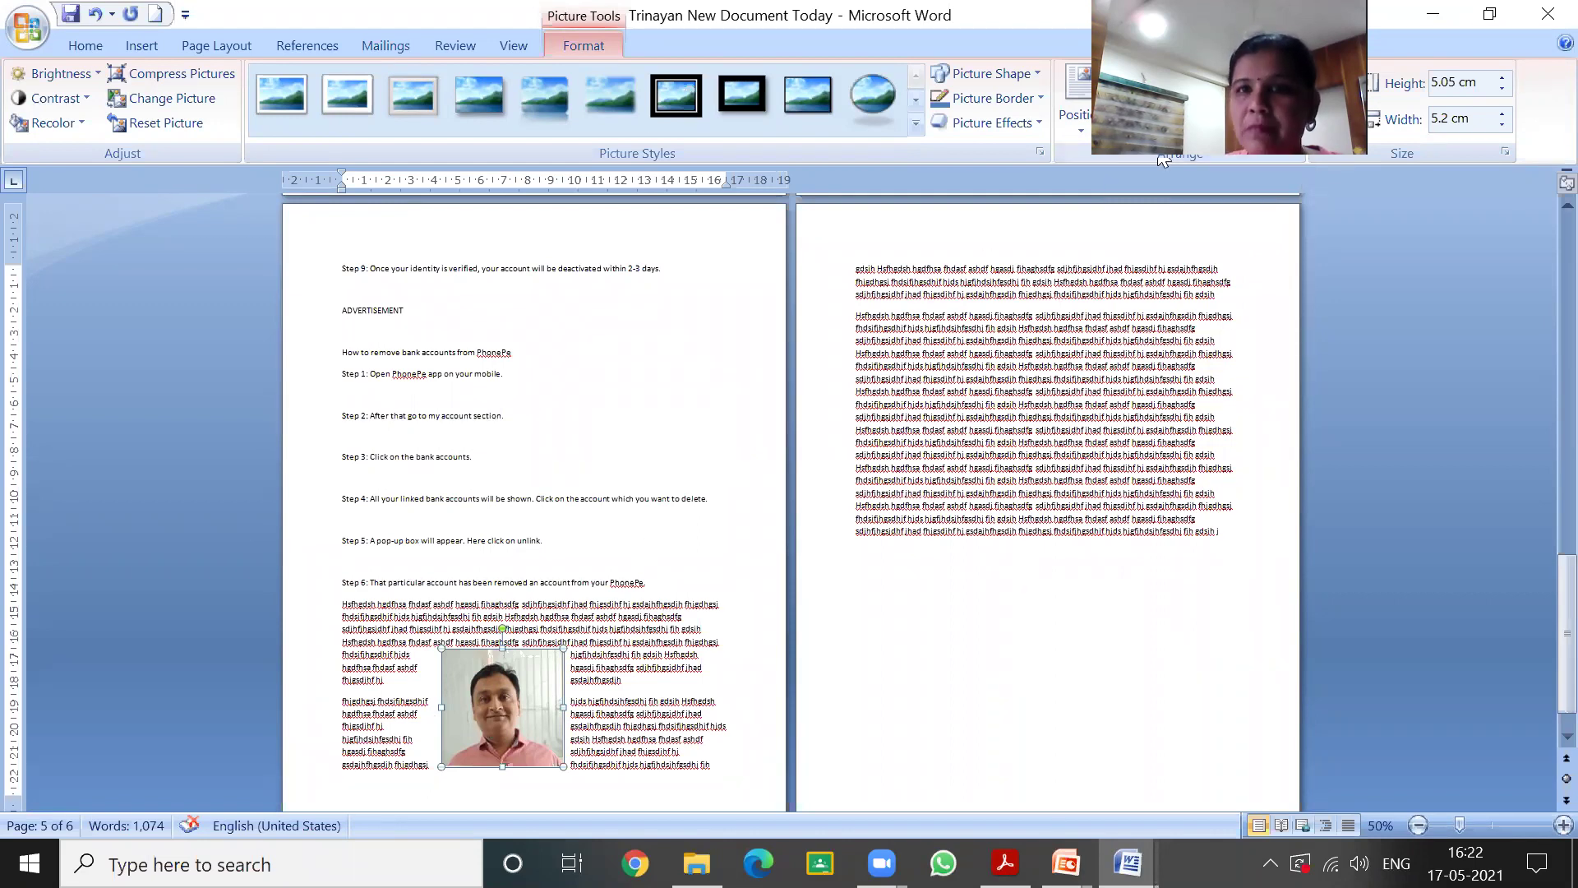
{"action": "left_click", "coordinate": [1143, 124]}
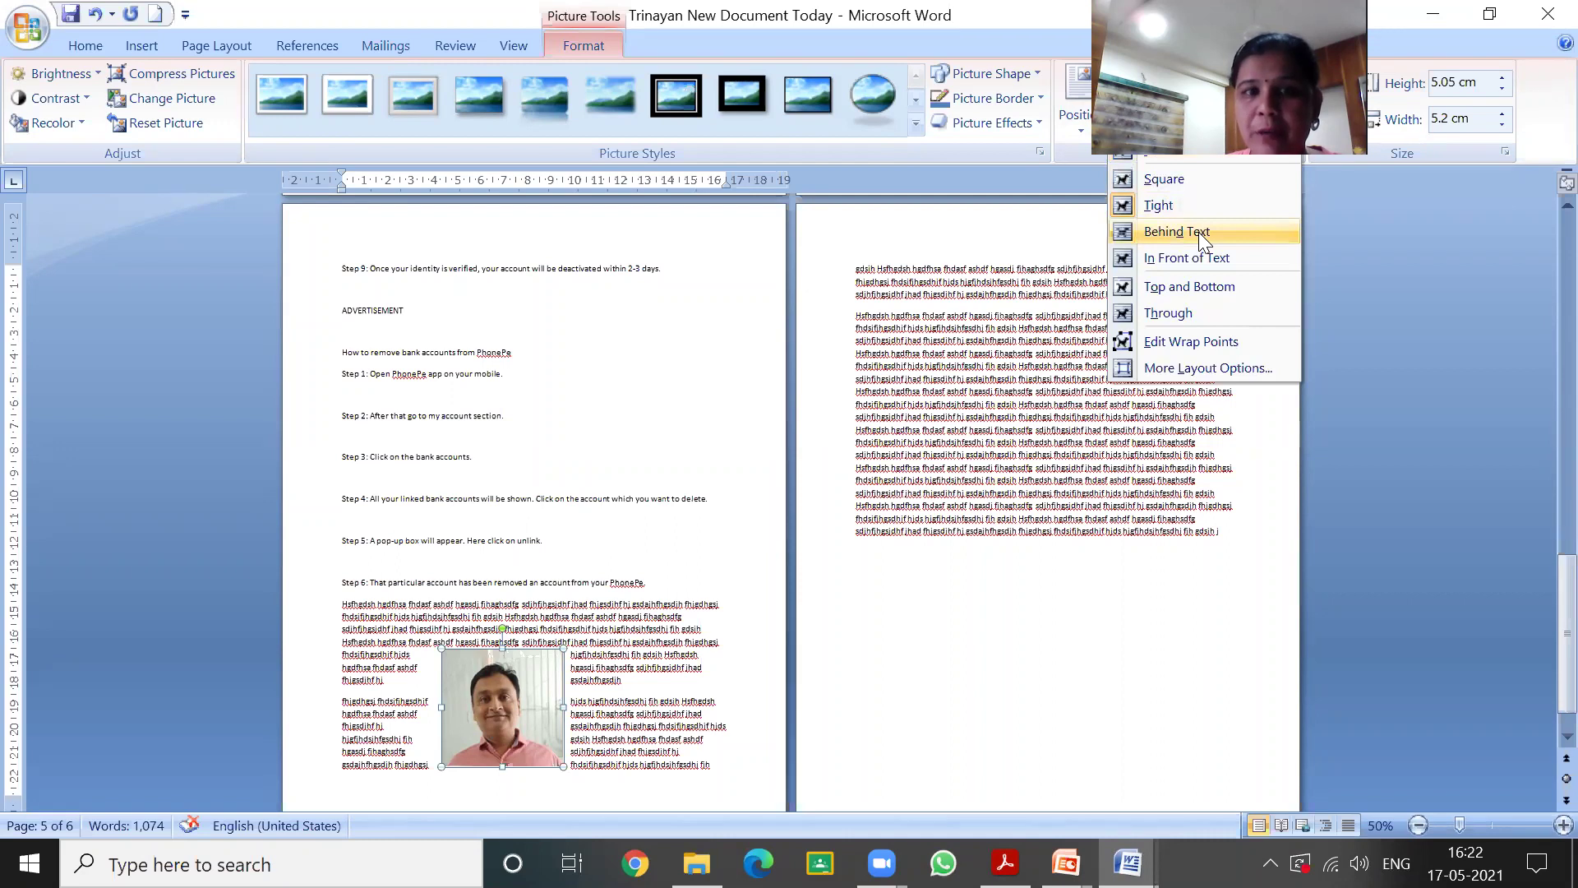
{"action": "left_click", "coordinate": [1199, 232]}
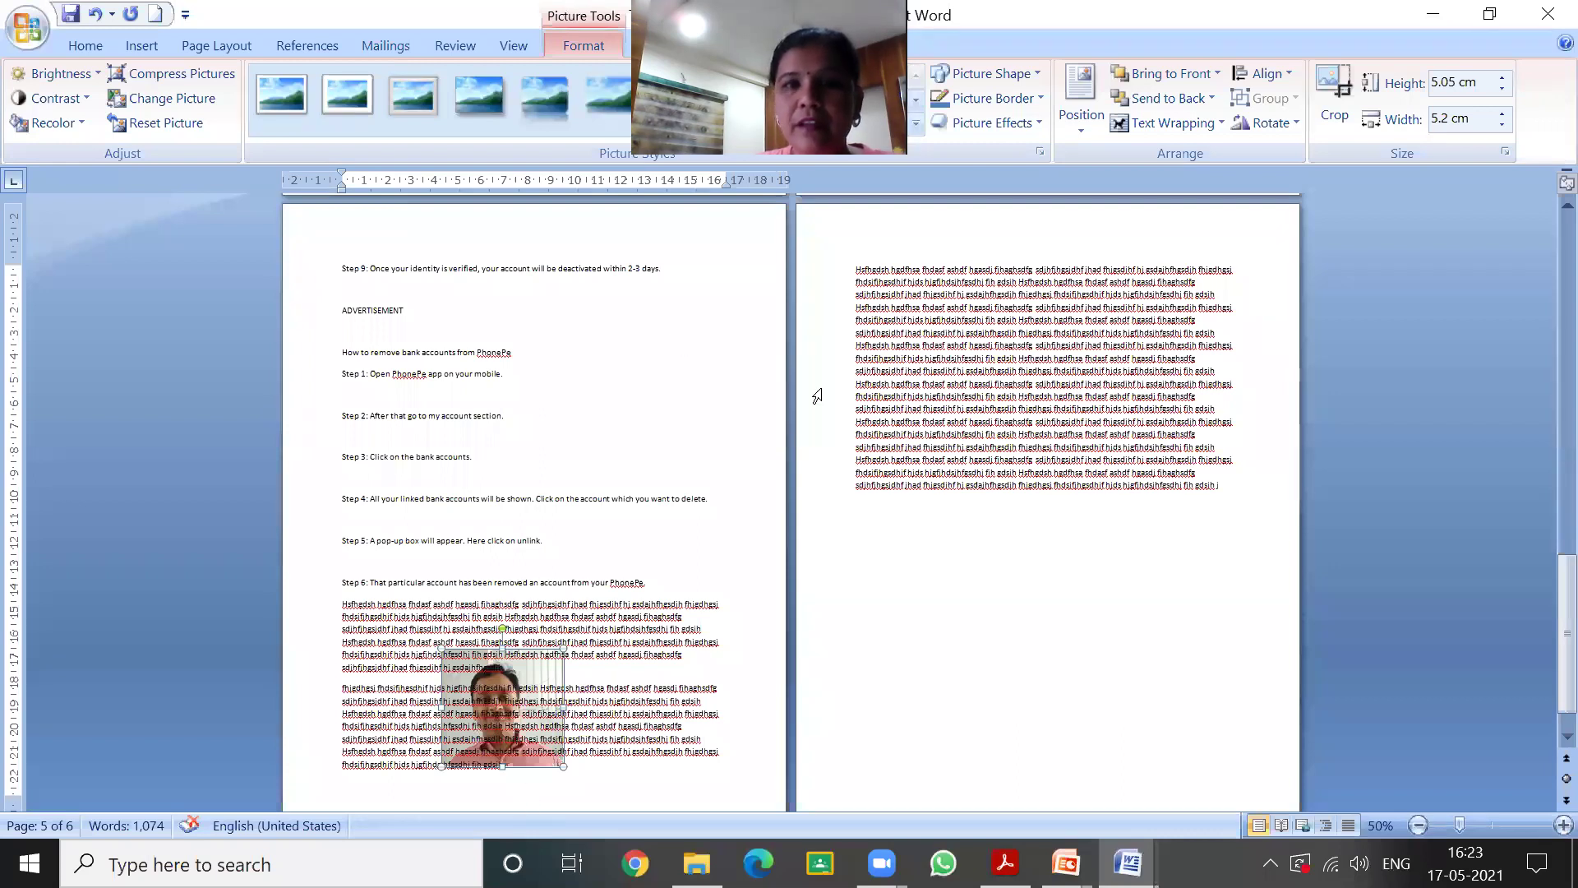
- Place the picture In Front of Text and shift it slightly up and to the right over the filler paragraphs
{"action": "left_click", "coordinate": [1173, 123]}
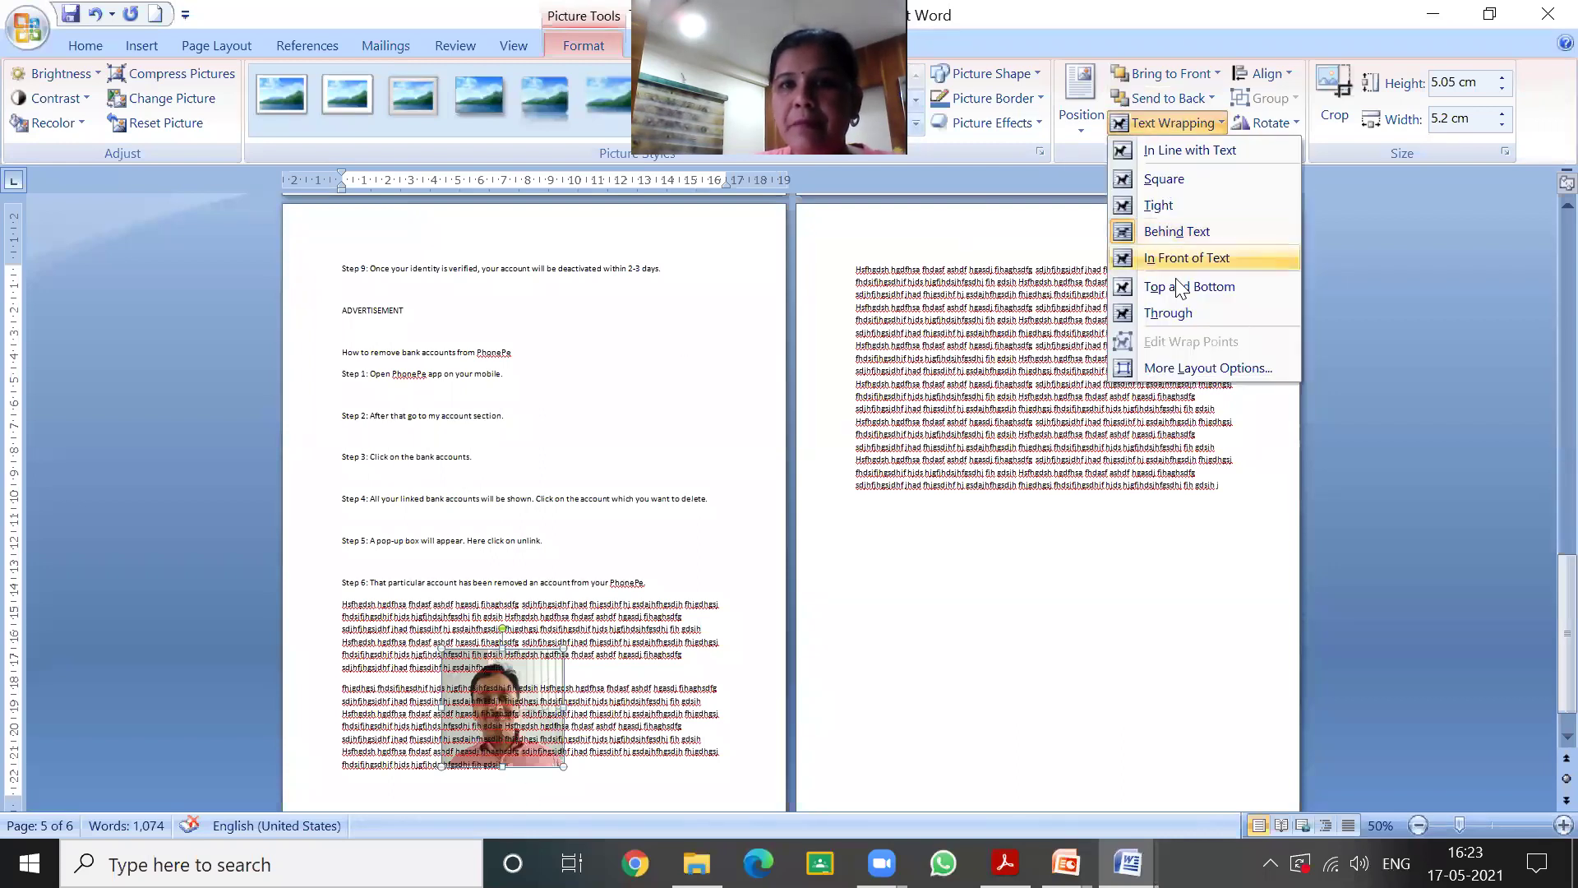
{"action": "left_click", "coordinate": [1195, 257]}
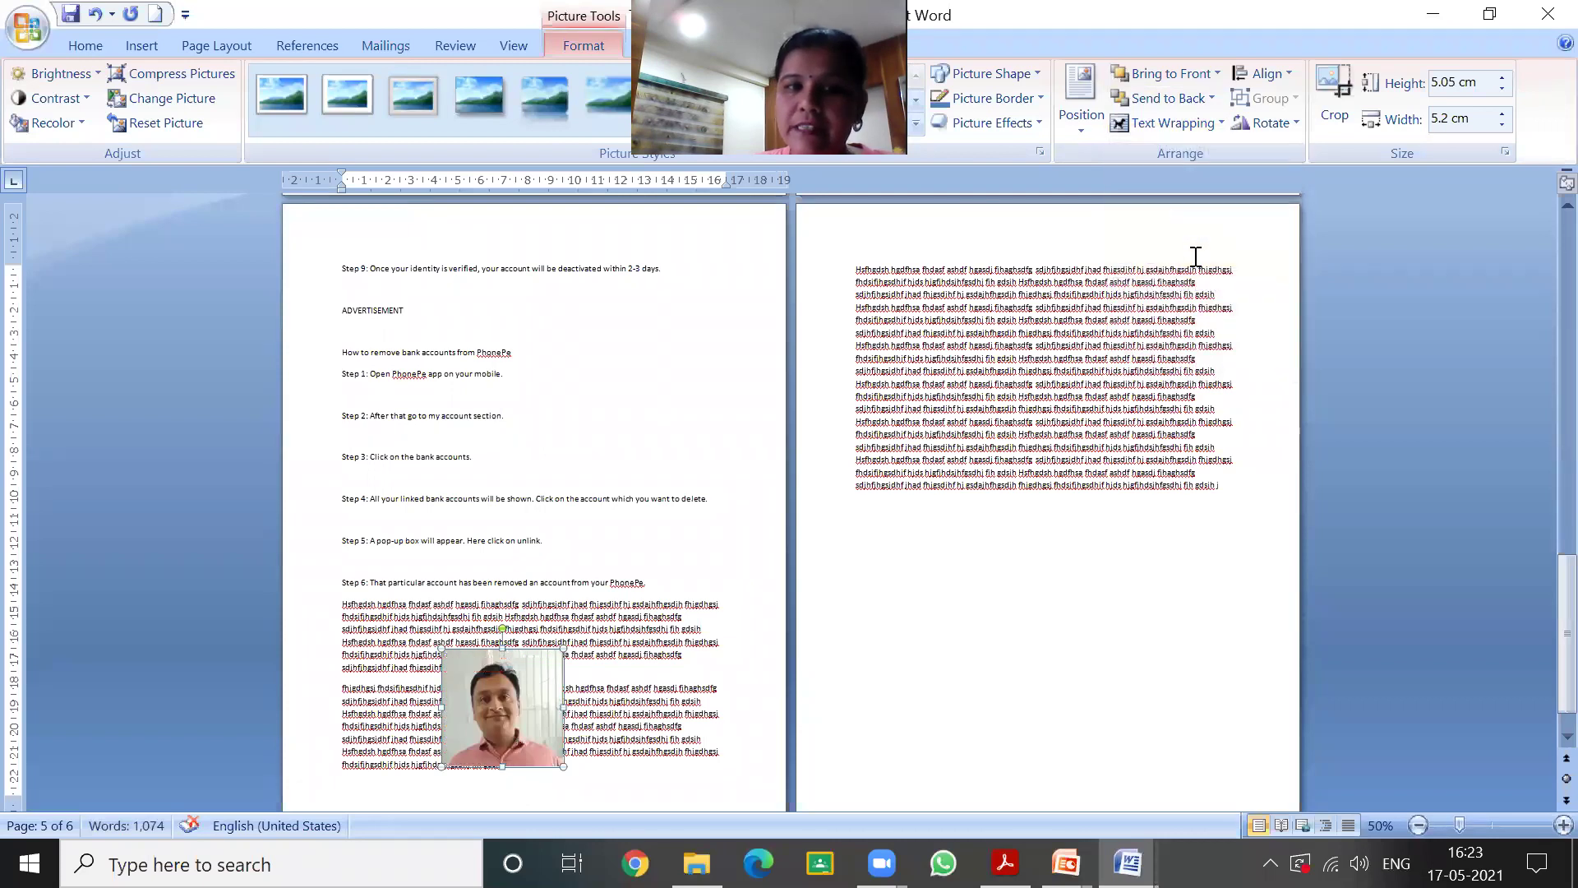
{"action": "mouse_move", "coordinate": [490, 712]}
{"action": "left_mouse_down"}
{"action": "mouse_move", "coordinate": [550, 668]}
{"action": "mouse_move", "coordinate": [505, 731]}
{"action": "left_mouse_up"}
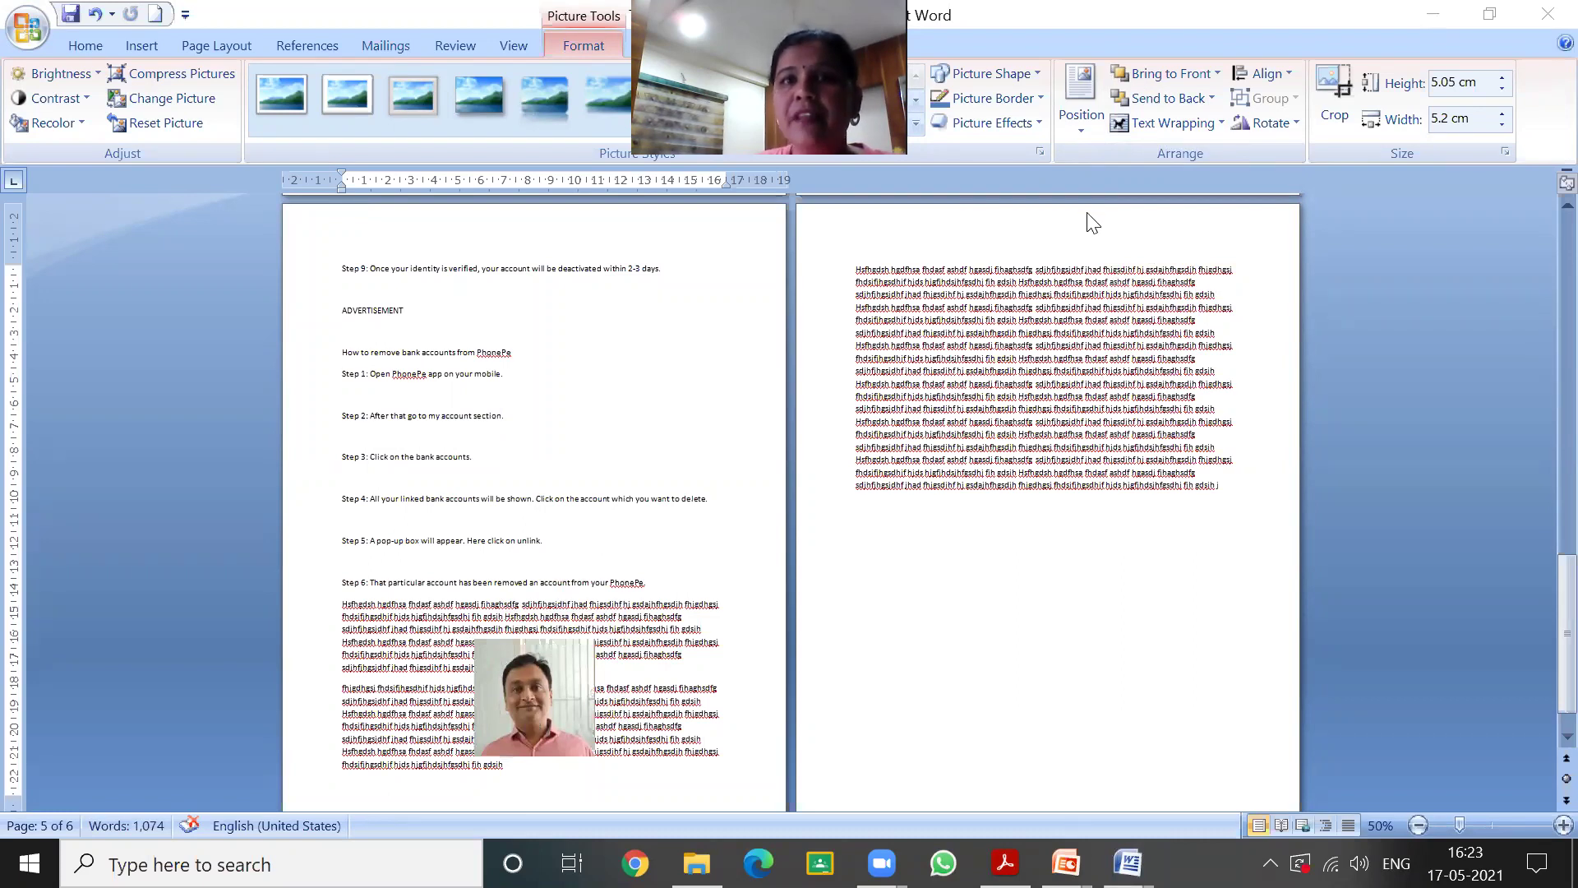
- Try Top and Bottom wrapping on the picture and switch it to Through wrapping
{"action": "left_click", "coordinate": [1178, 148]}
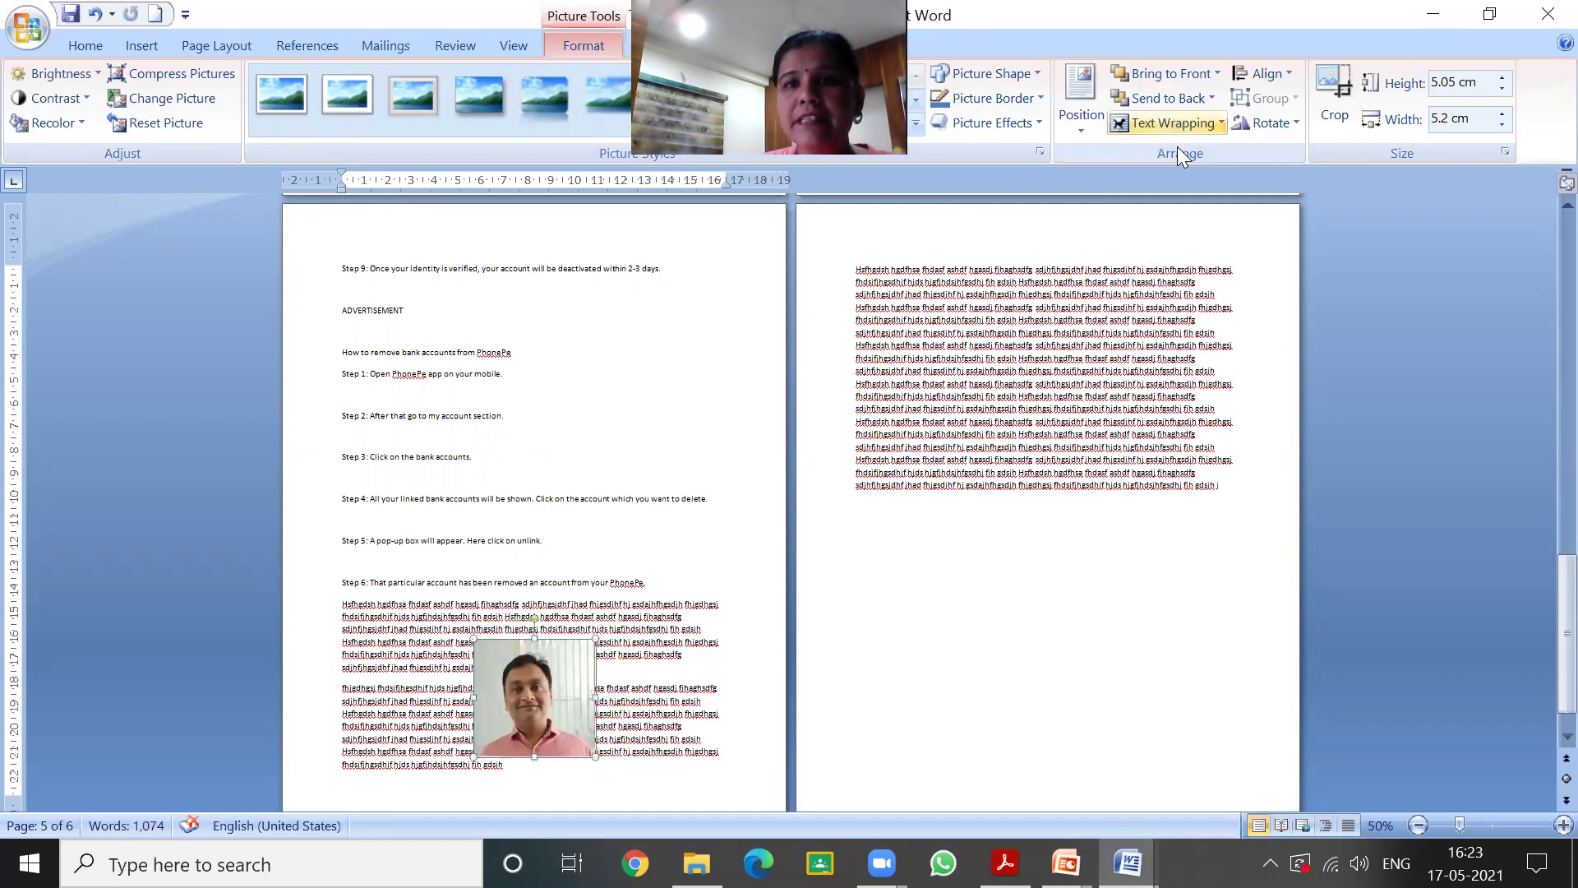
{"action": "left_click", "coordinate": [1177, 144]}
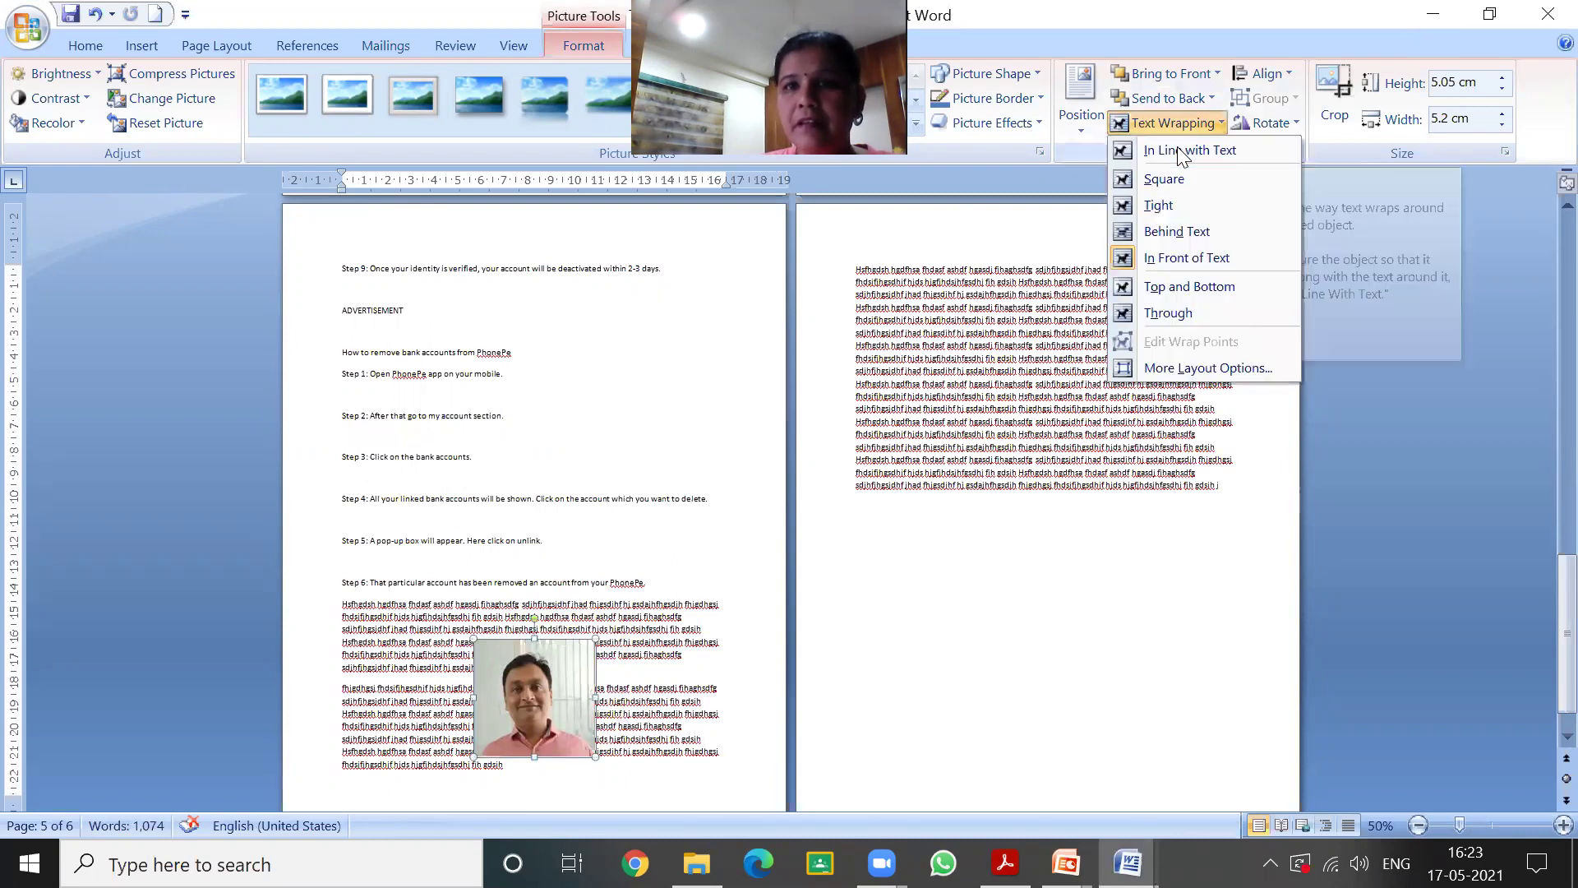
{"action": "left_click", "coordinate": [1139, 289]}
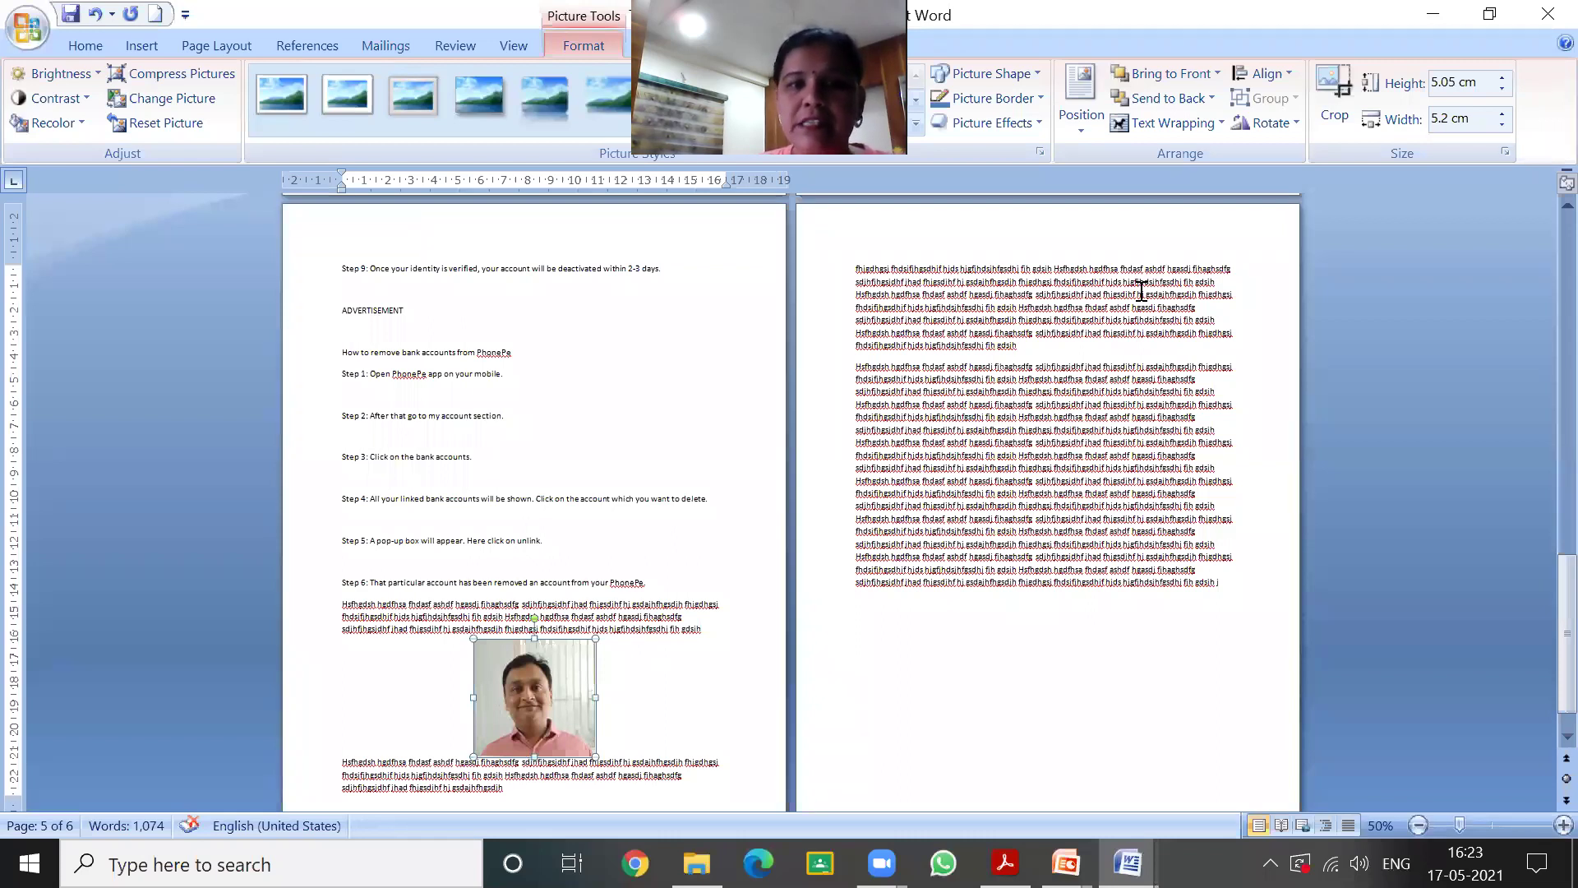
{"action": "left_click", "coordinate": [1171, 122]}
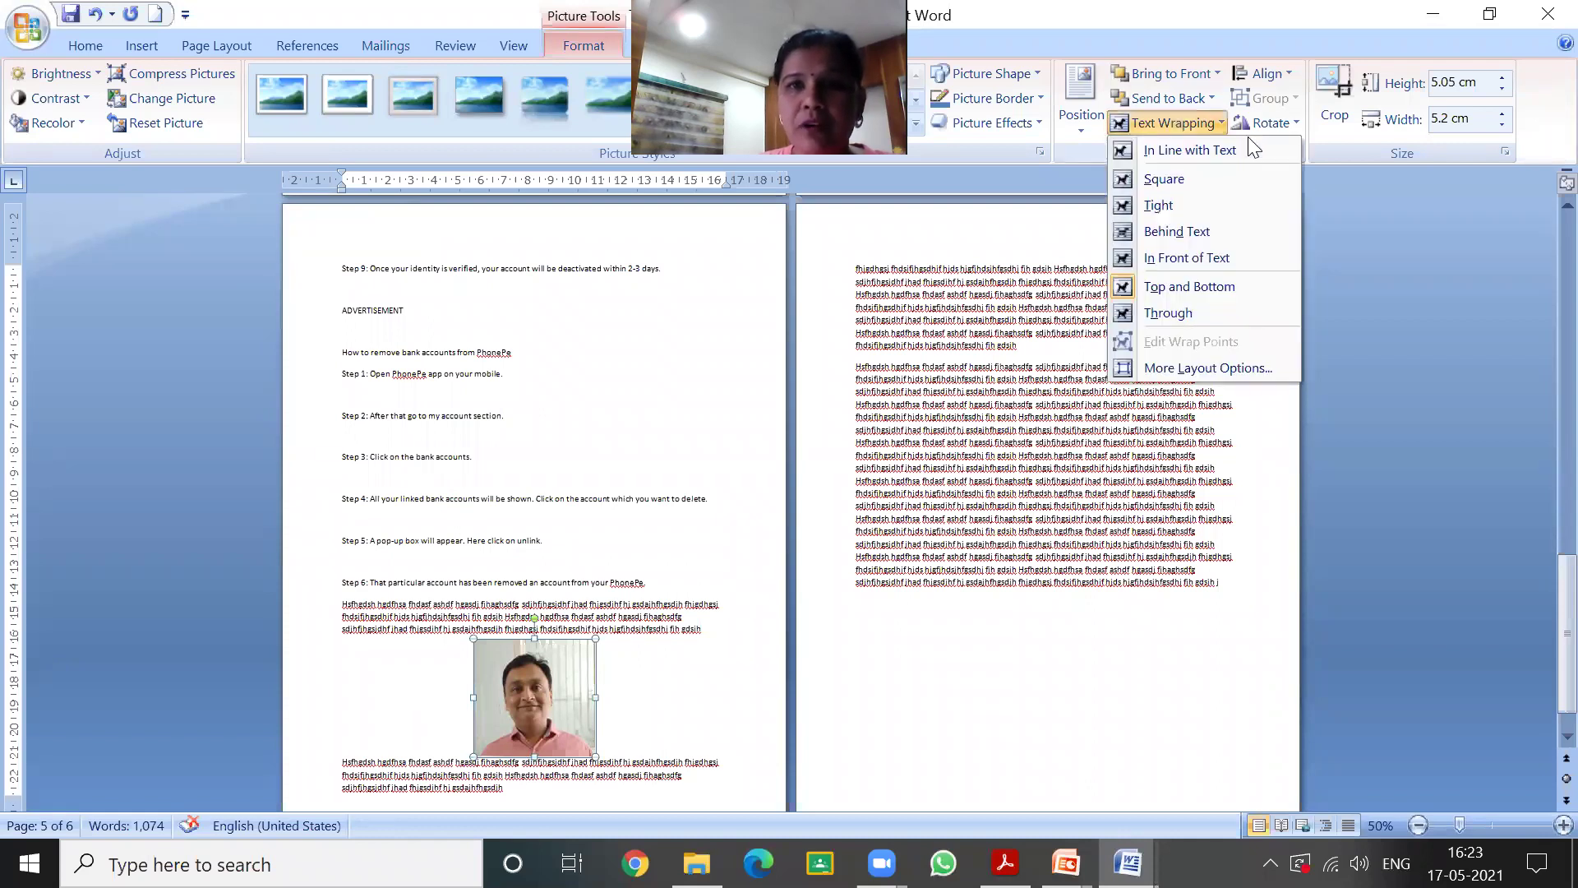
{"action": "left_click", "coordinate": [1188, 313]}
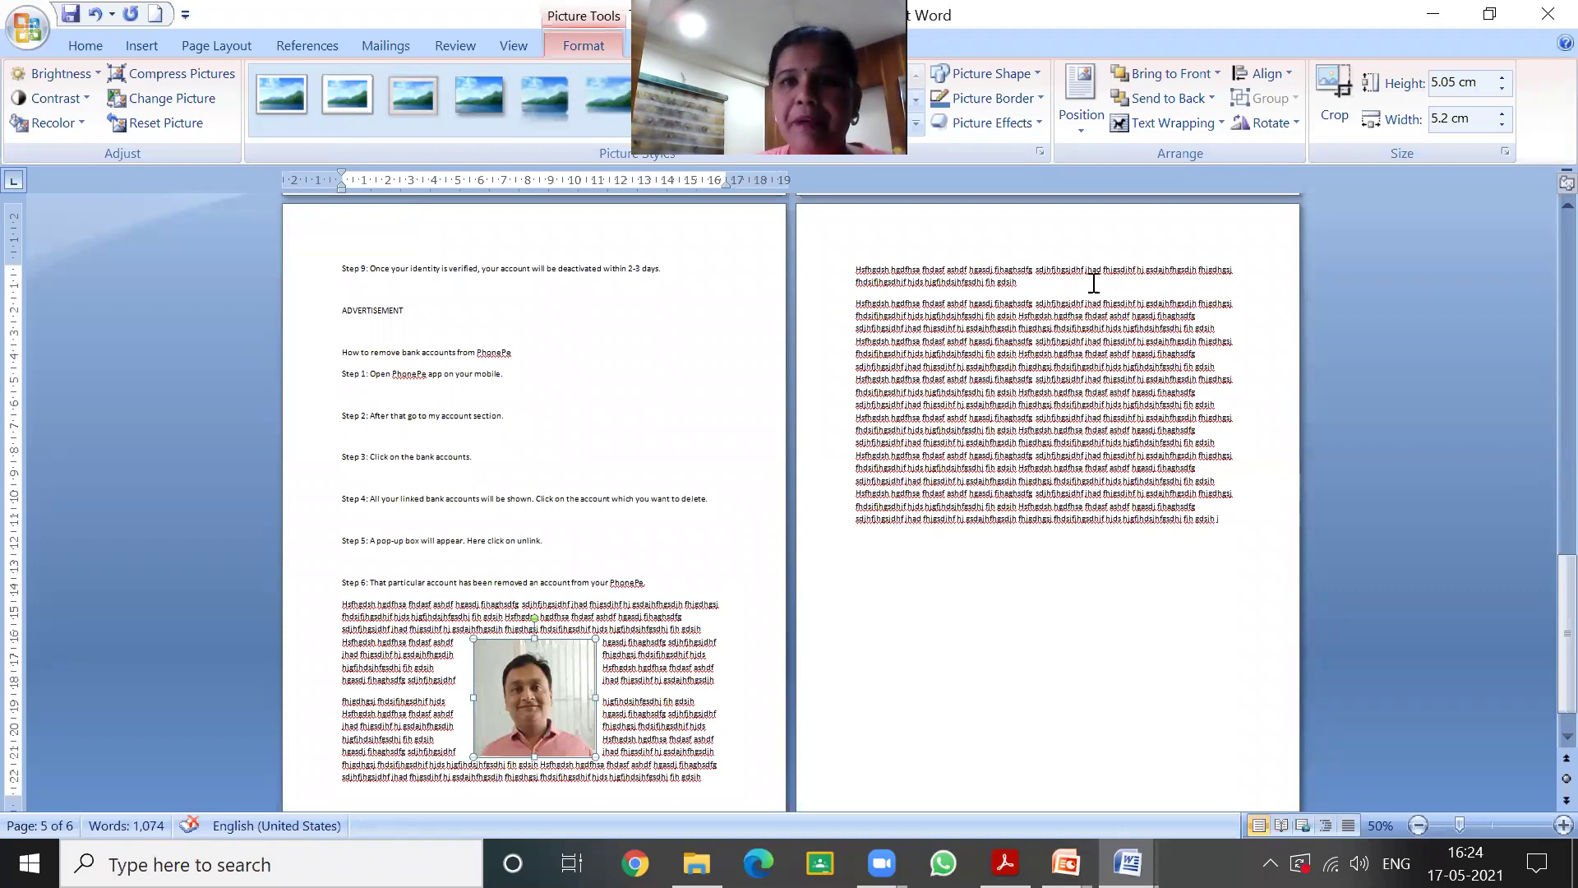
- Start editing the picture's wrap points and add a point midway along its left edge
{"action": "left_click", "coordinate": [1174, 123]}
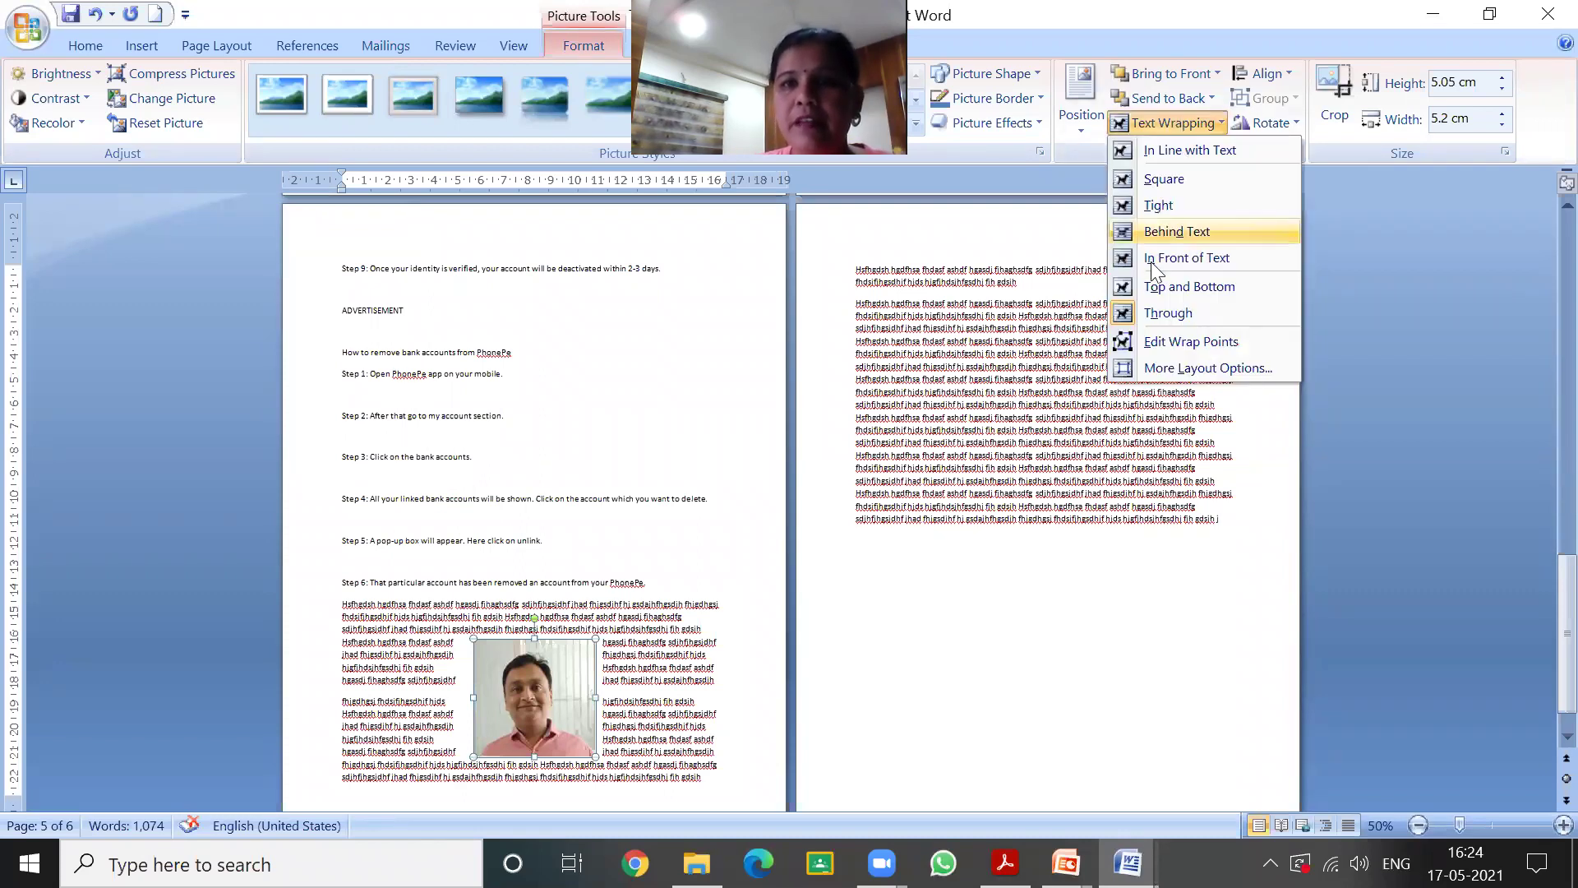
{"action": "left_click", "coordinate": [1164, 337]}
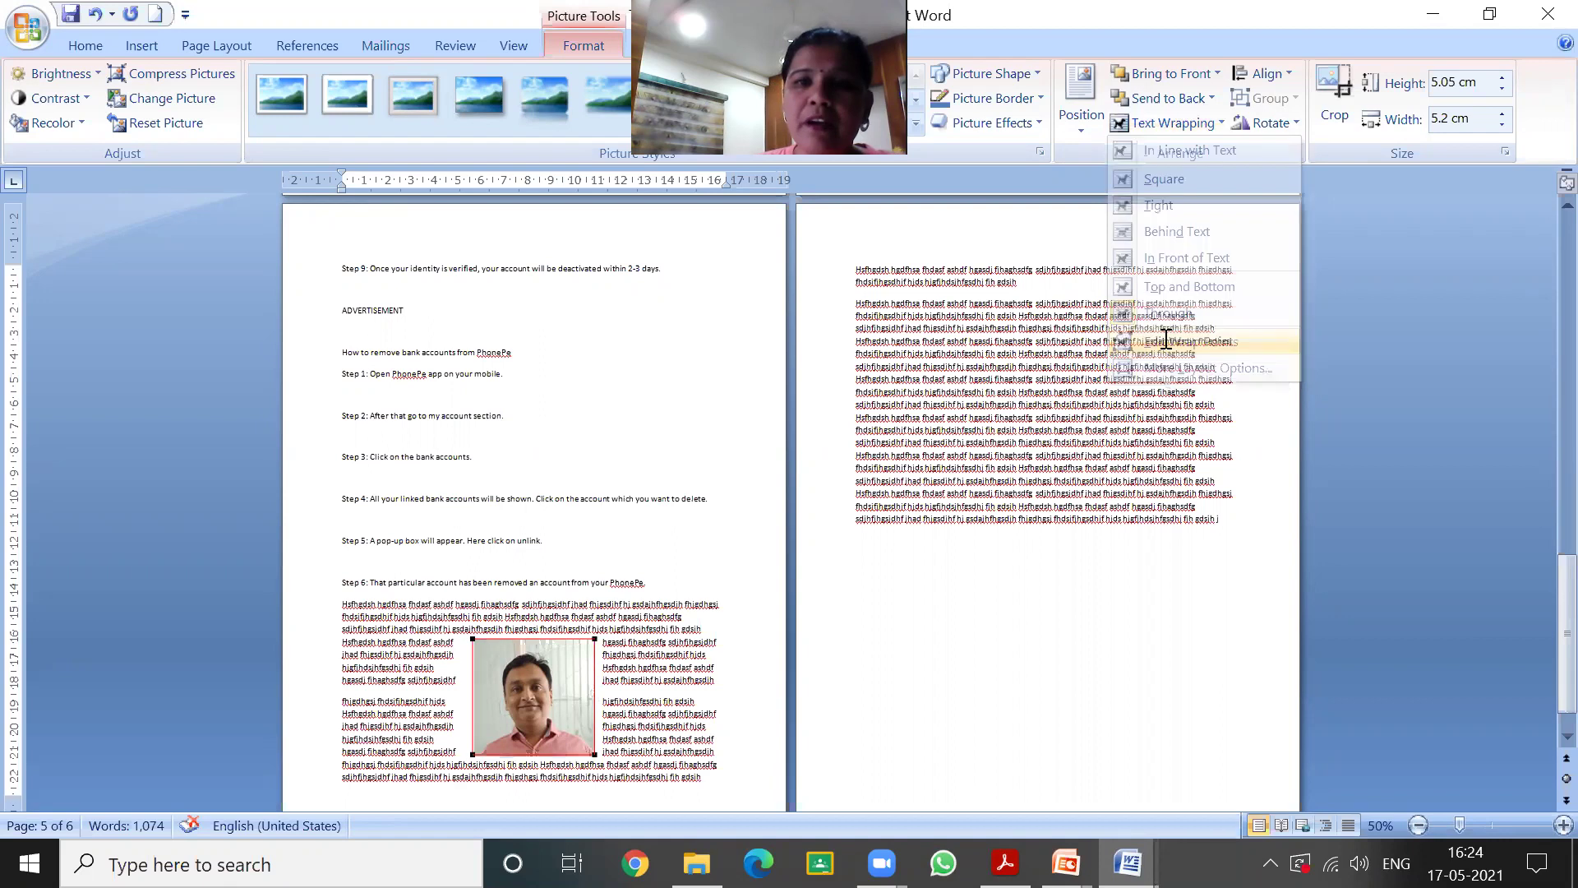
{"action": "mouse_move", "coordinate": [472, 710]}
{"action": "left_mouse_down"}
{"action": "mouse_move", "coordinate": [427, 698]}
{"action": "mouse_move", "coordinate": [473, 707]}
{"action": "left_mouse_up"}
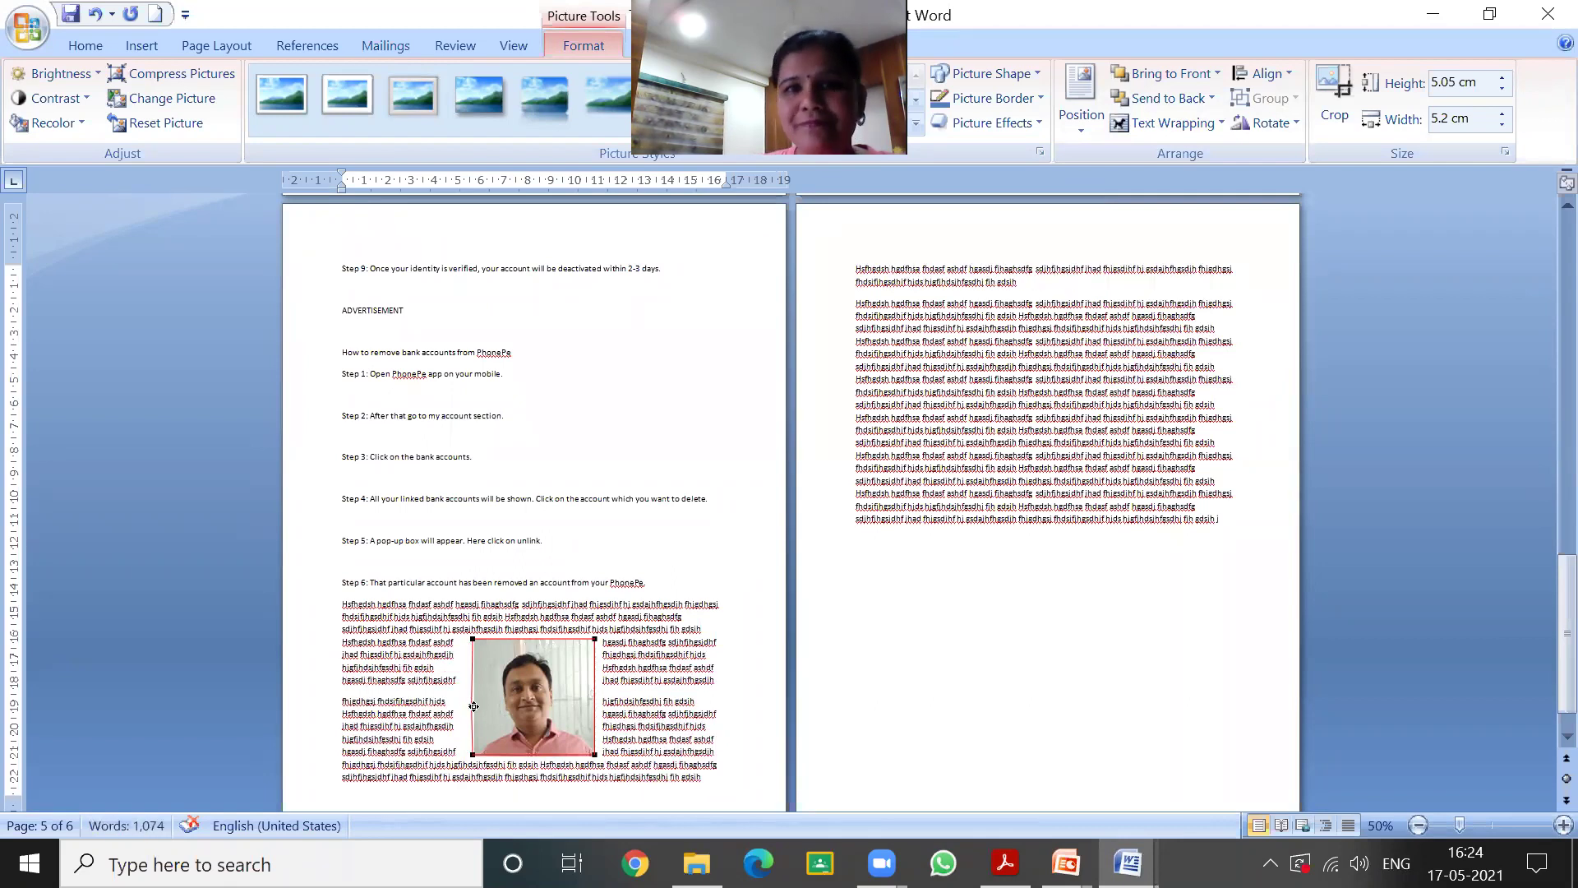
- Review the picture's position settings in the advanced layout options and close them without changes
{"action": "left_click", "coordinate": [1171, 124]}
{"action": "left_click", "coordinate": [1181, 368]}
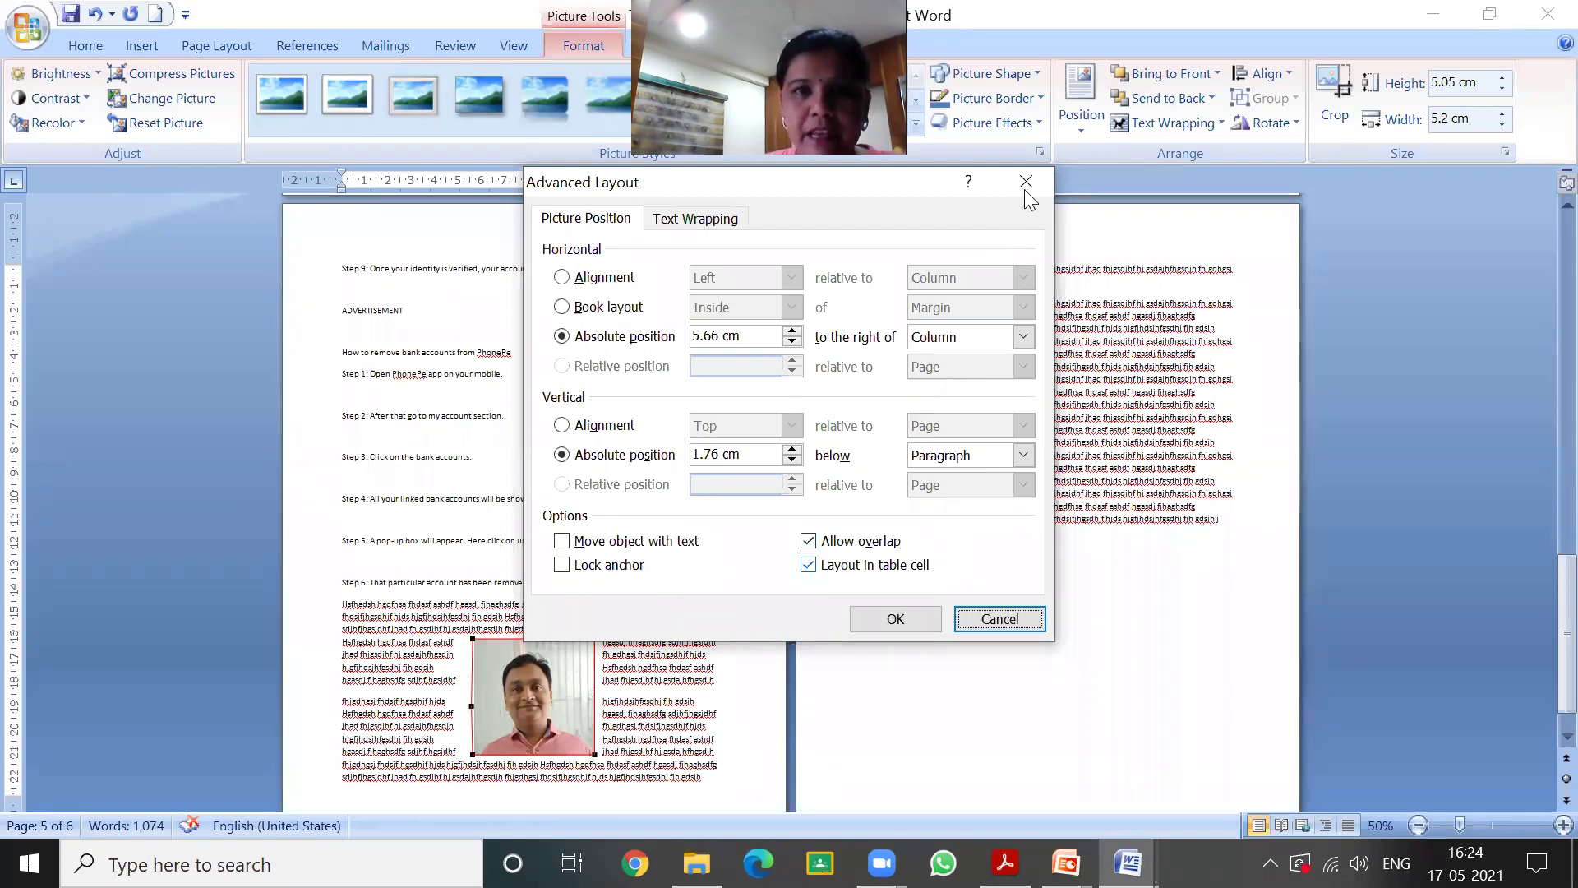
{"action": "key", "text": "Escape"}
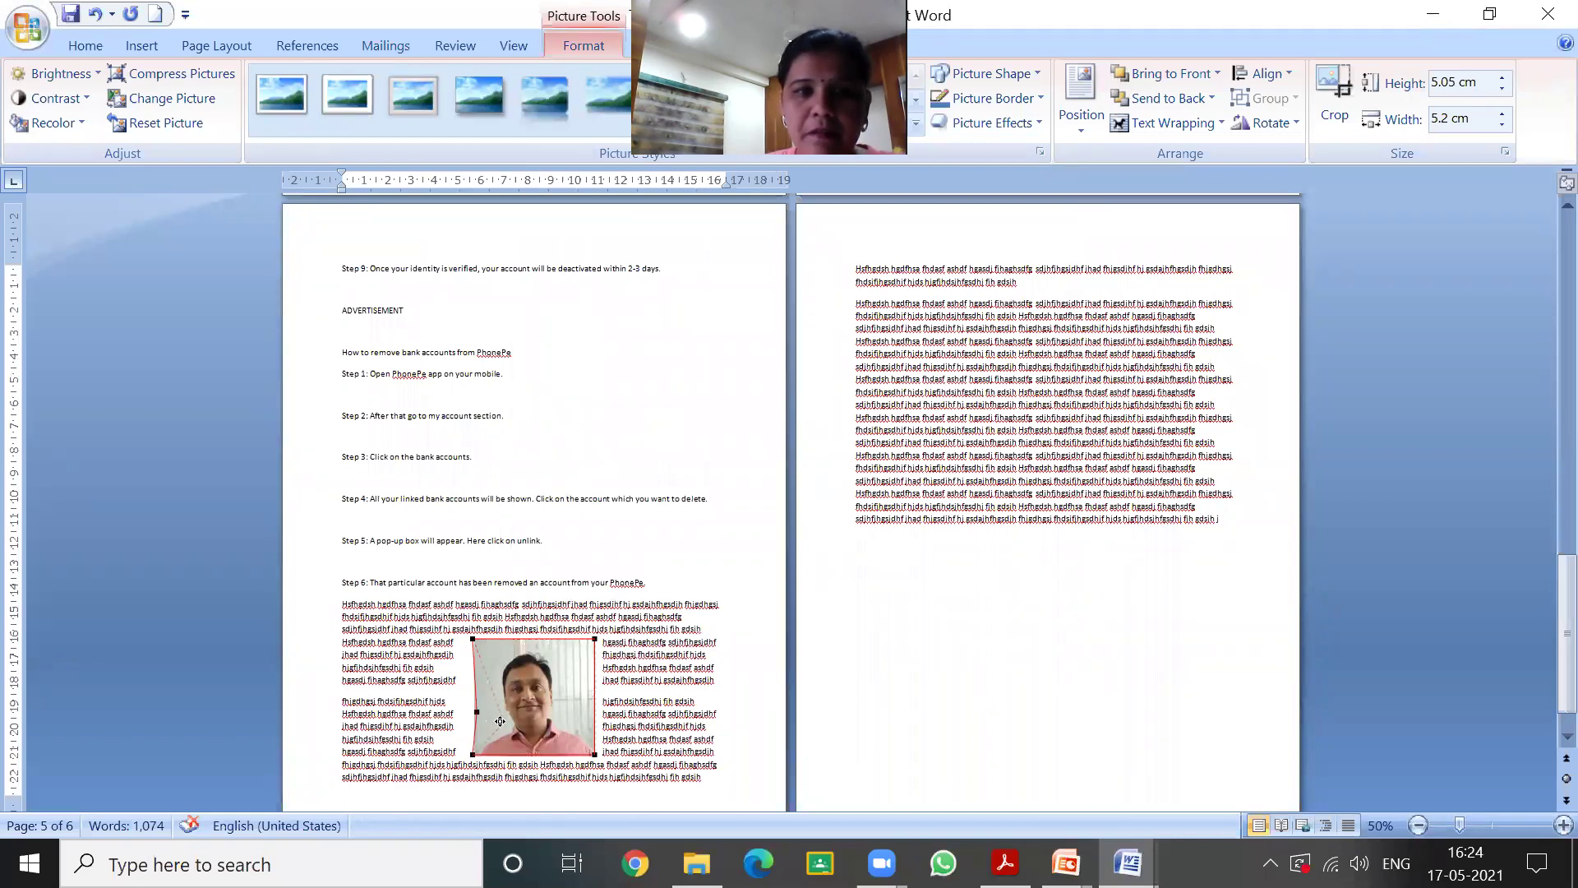
- Pull the left-edge and upper-right wrap points inward over the picture and finish editing the wrap boundary
{"action": "left_click_drag", "start_coordinate": [499, 721], "coordinate": [503, 721]}
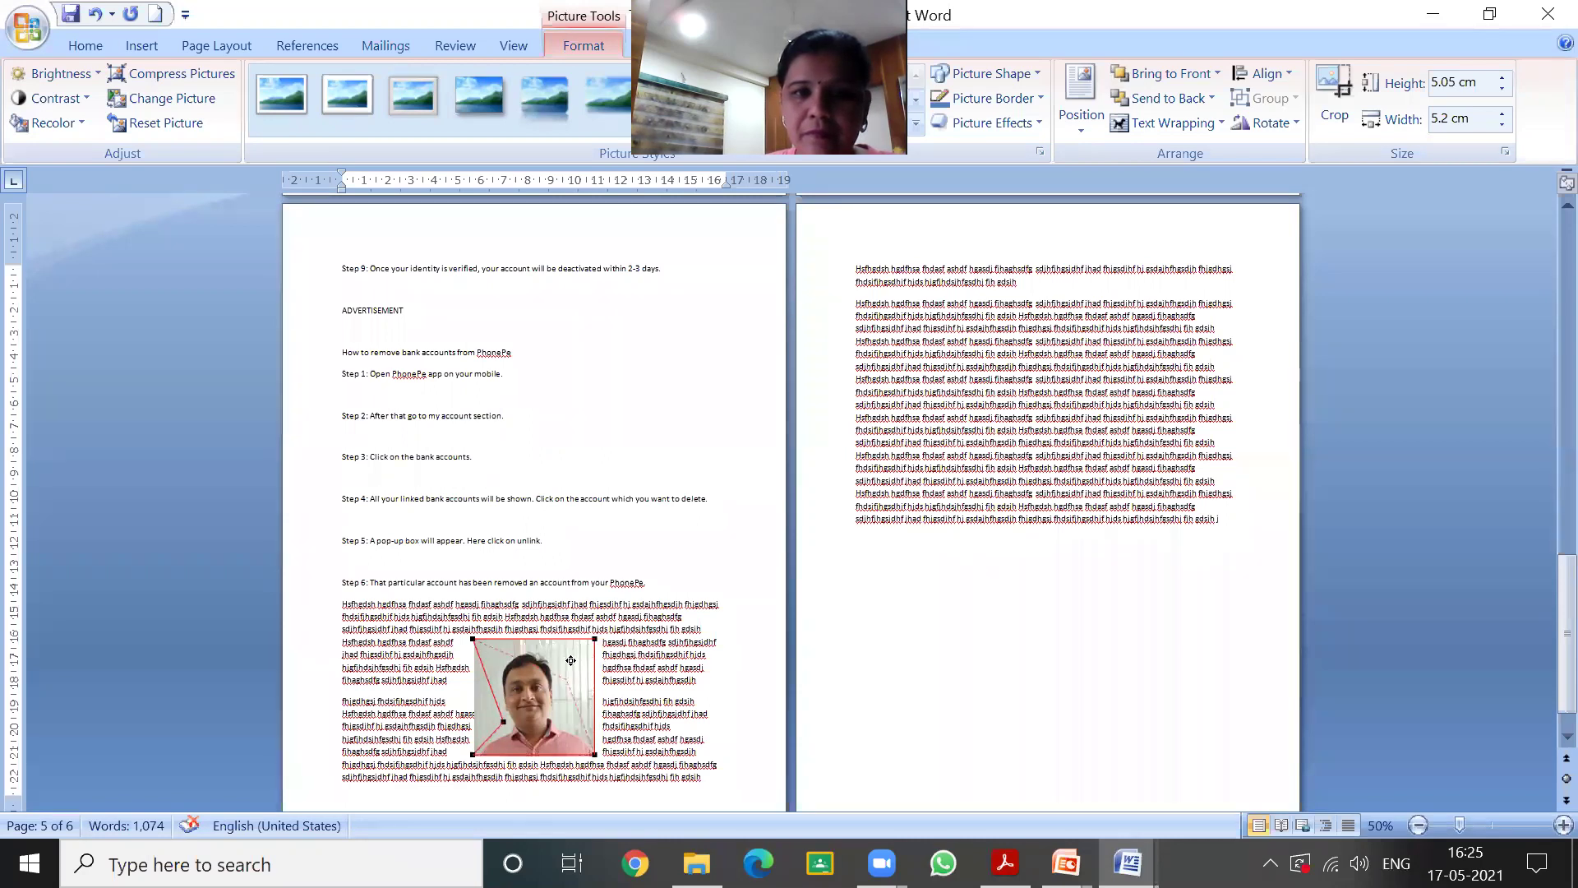
{"action": "right_click", "coordinate": [560, 710]}
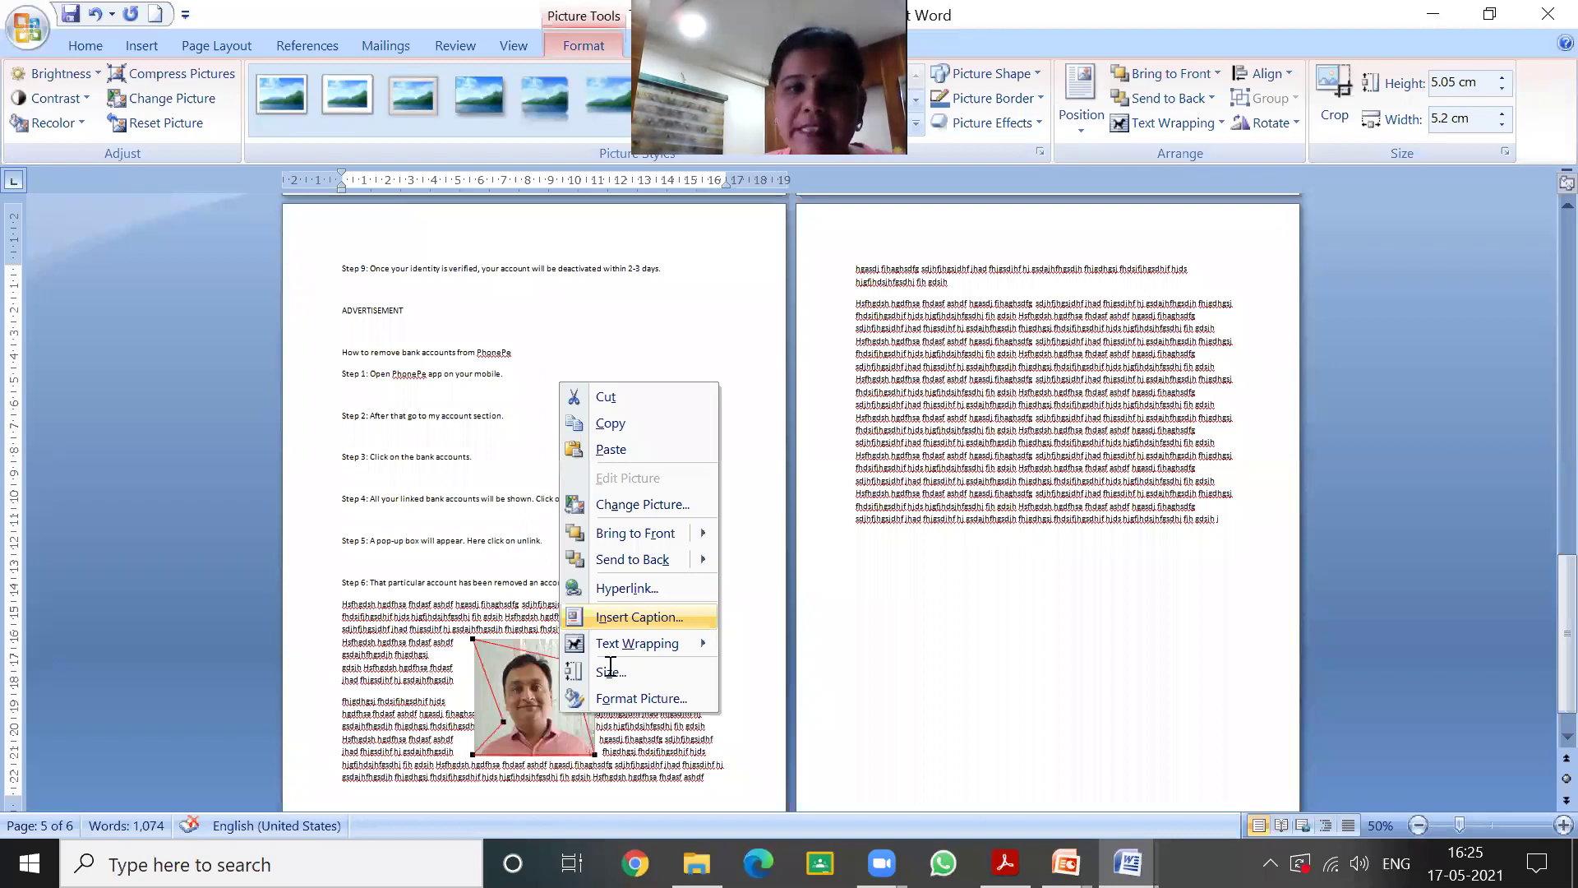
{"action": "key", "text": "Escape"}
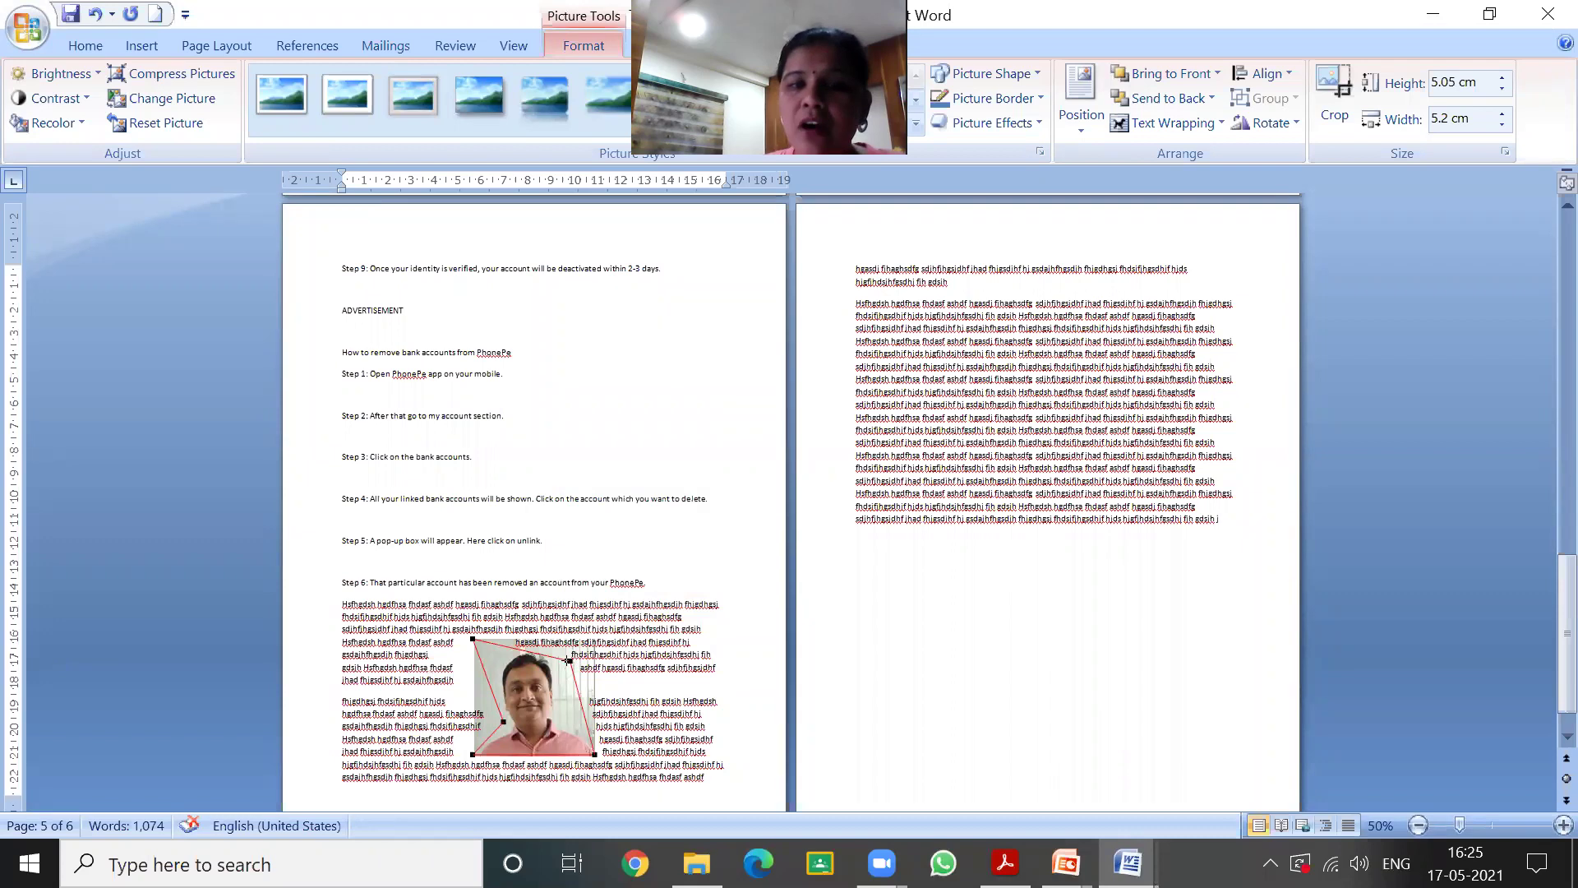
{"action": "left_click", "coordinate": [744, 664]}
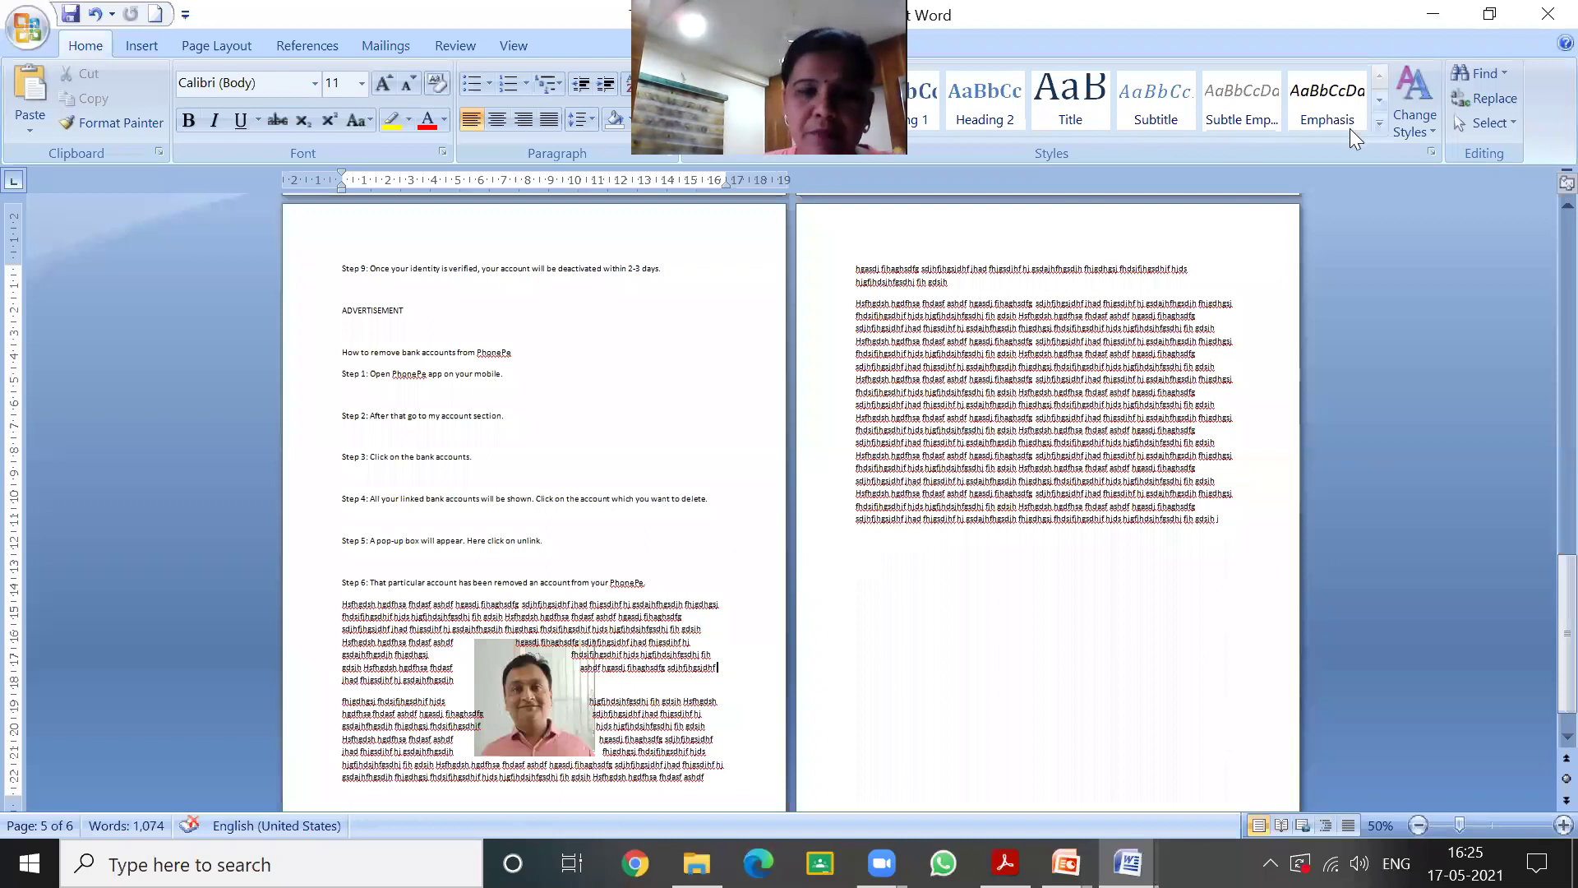
- Place the picture below the filler text on page 6 at 11.43 cm high by 11.8 cm wide
{"action": "left_click", "coordinate": [590, 748]}
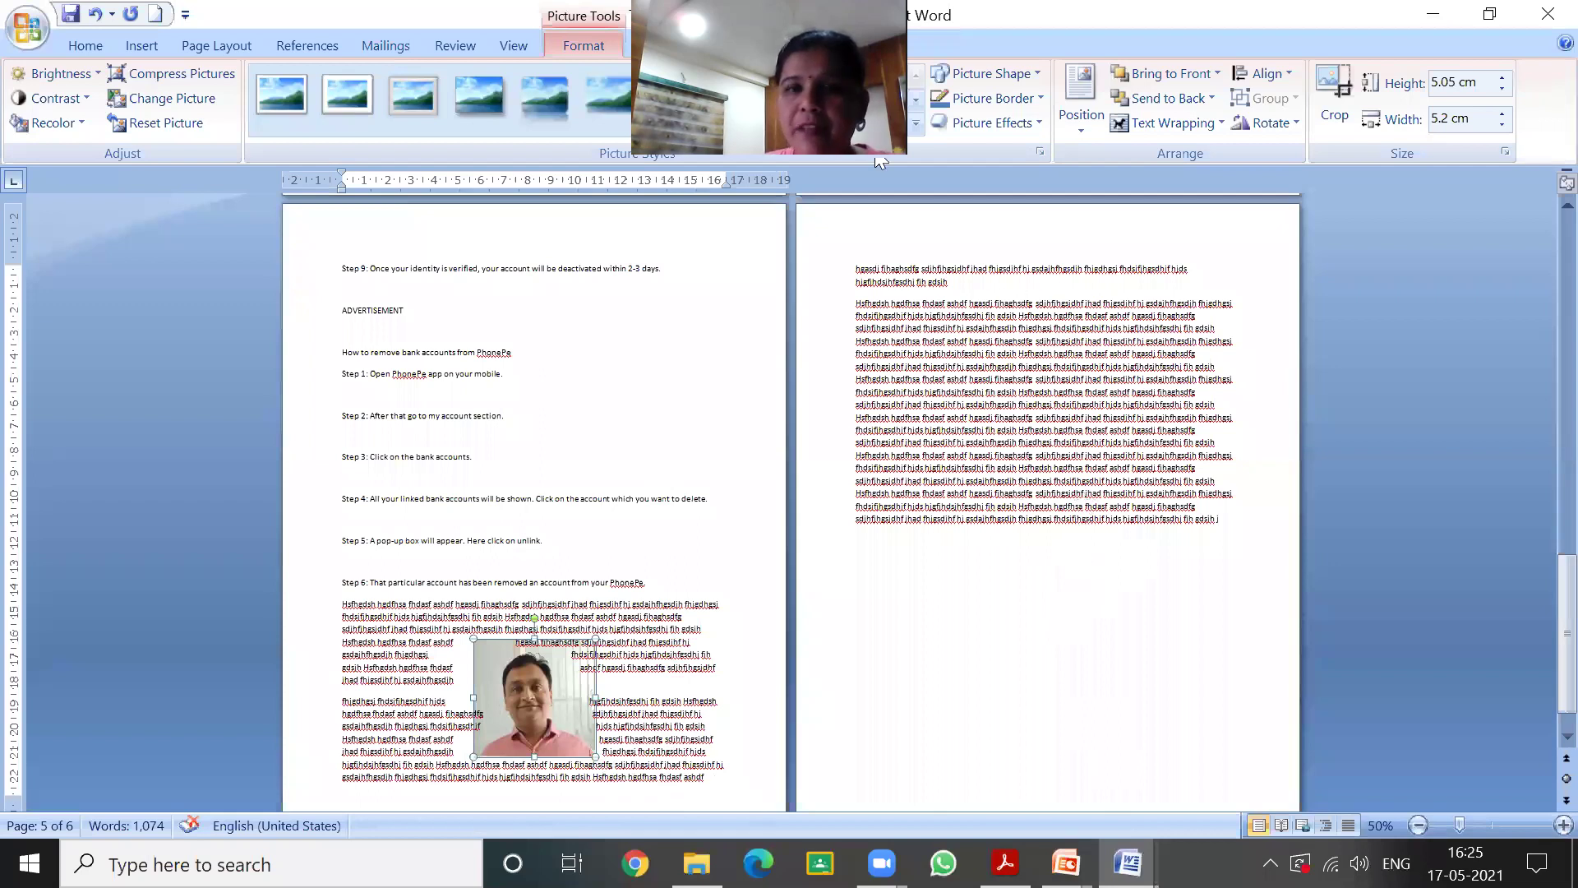
{"action": "key", "text": "ctrl+y"}
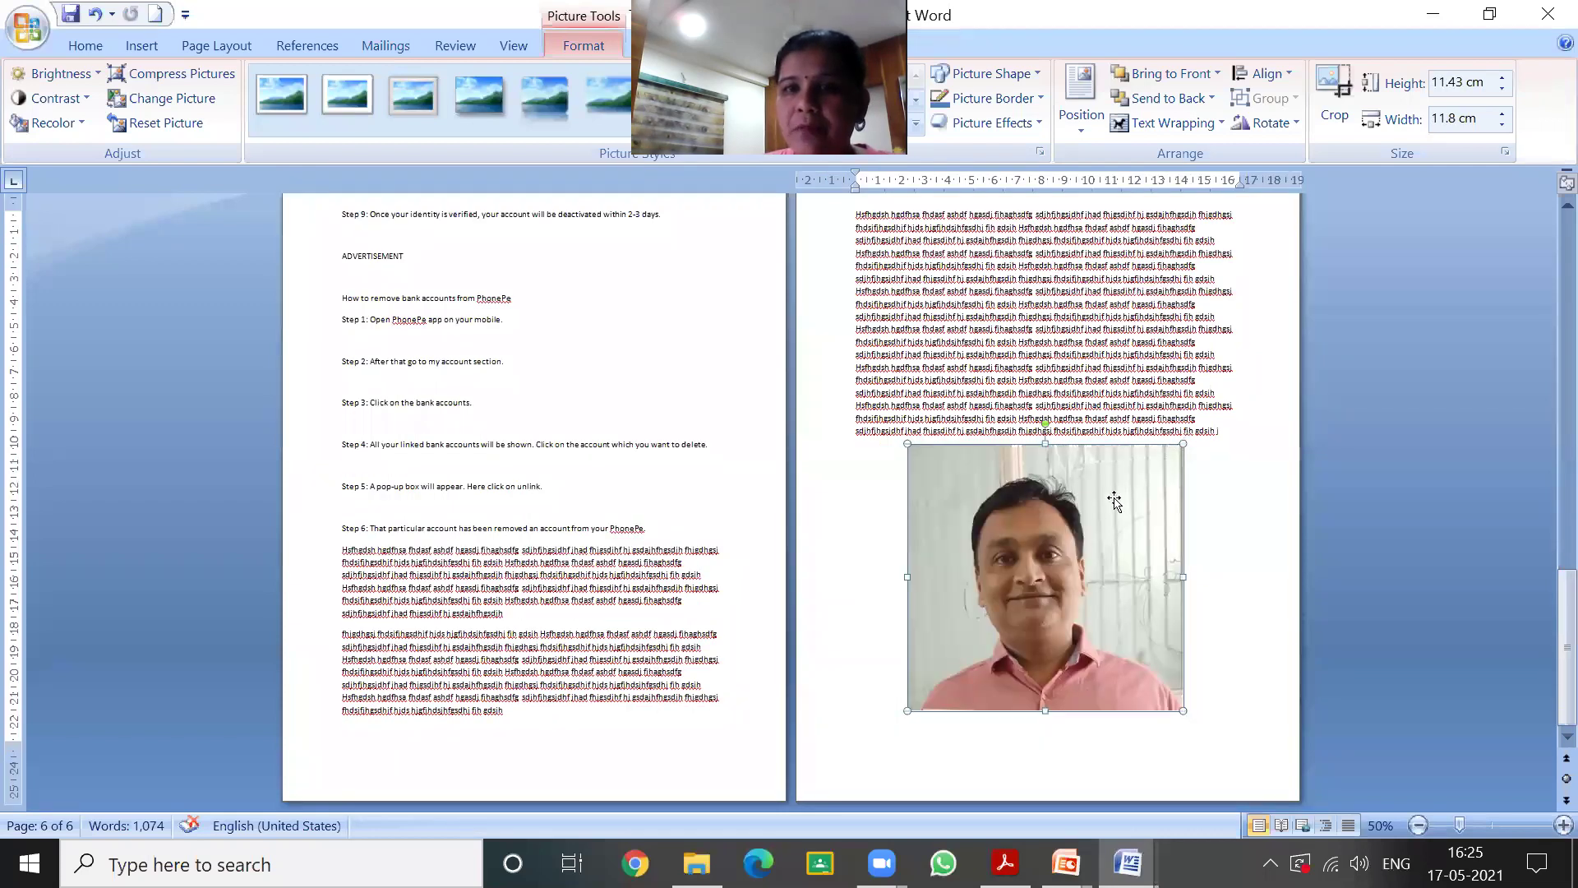